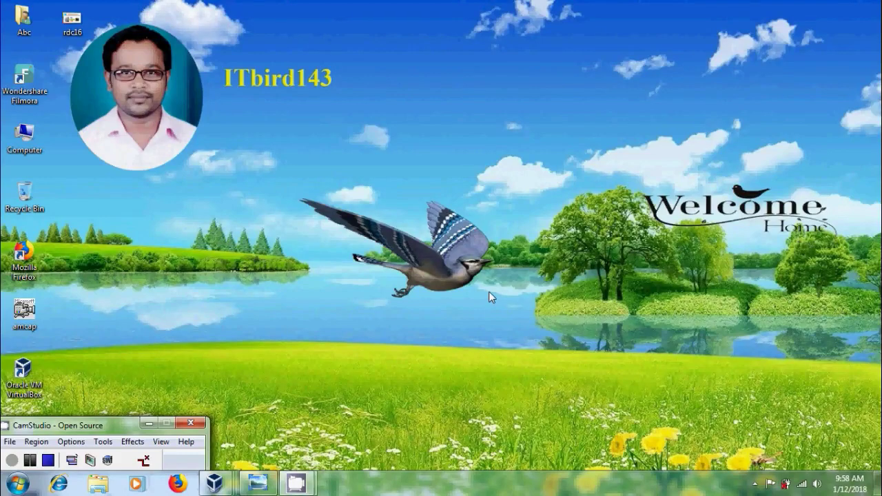
- Restore the Windows Server 2016 apps deployment title image in Photo Viewer
{"action": "left_click", "coordinate": [258, 484]}
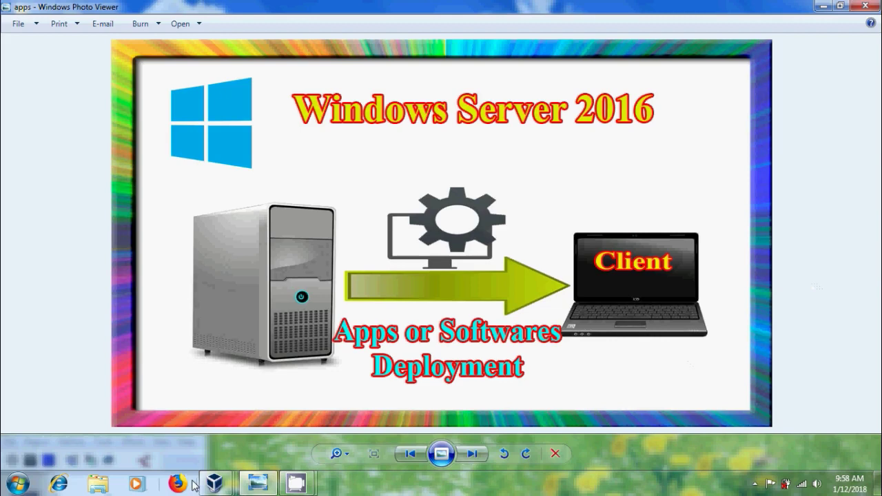
- Check the client 2 VM's Windows 7 System page in myhome.com, then return to the 2016 server VM
{"action": "mouse_move", "coordinate": [215, 483]}
{"action": "left_click", "coordinate": [253, 431]}
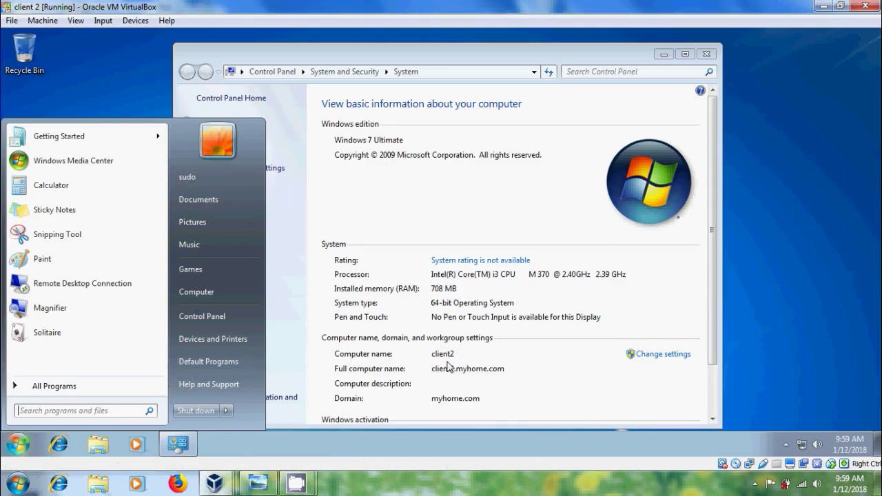
{"action": "mouse_move", "coordinate": [232, 482]}
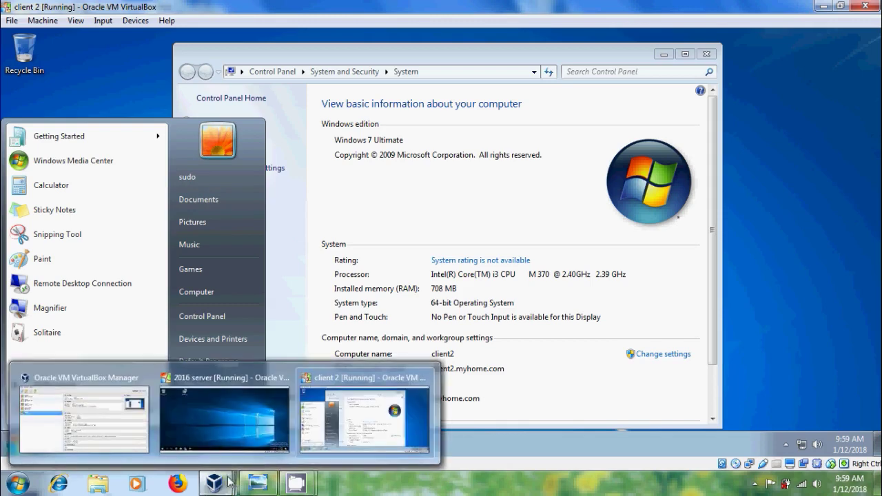
{"action": "left_click", "coordinate": [230, 425]}
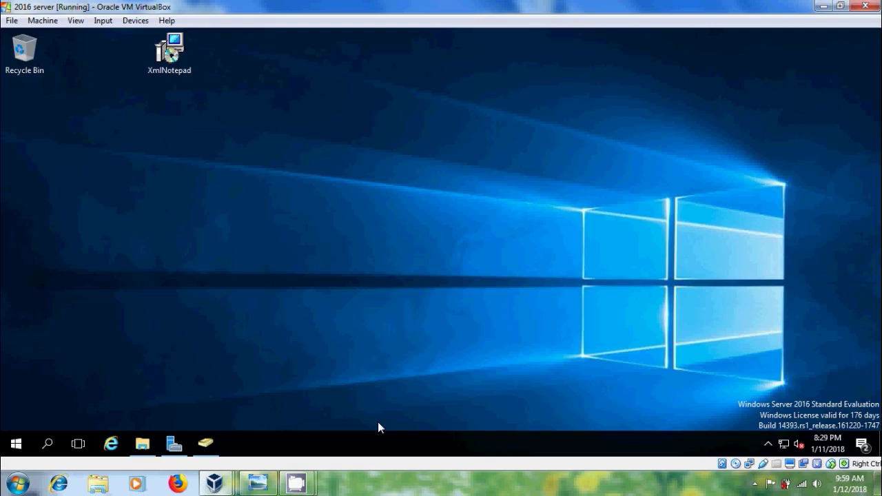
- Add a new Global Security group named 'software xml' to the myhome.com Users container
{"action": "left_click", "coordinate": [205, 443]}
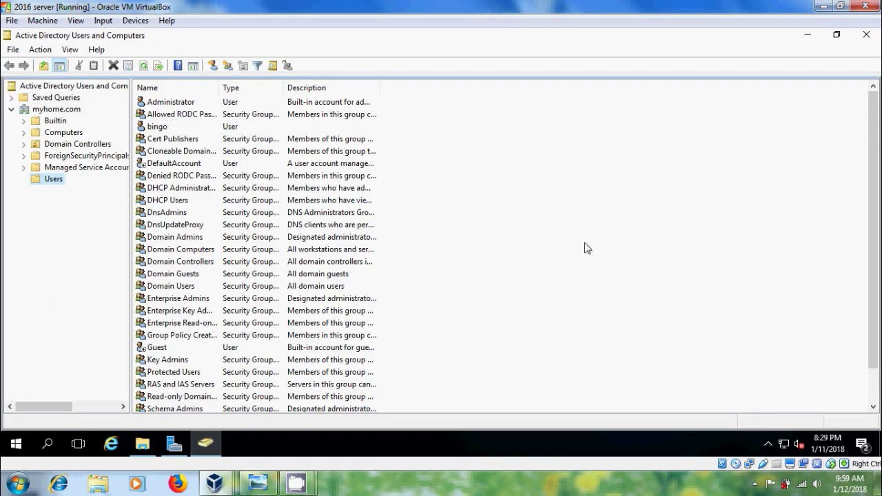
{"action": "left_click", "coordinate": [505, 219]}
{"action": "right_click", "coordinate": [502, 219]}
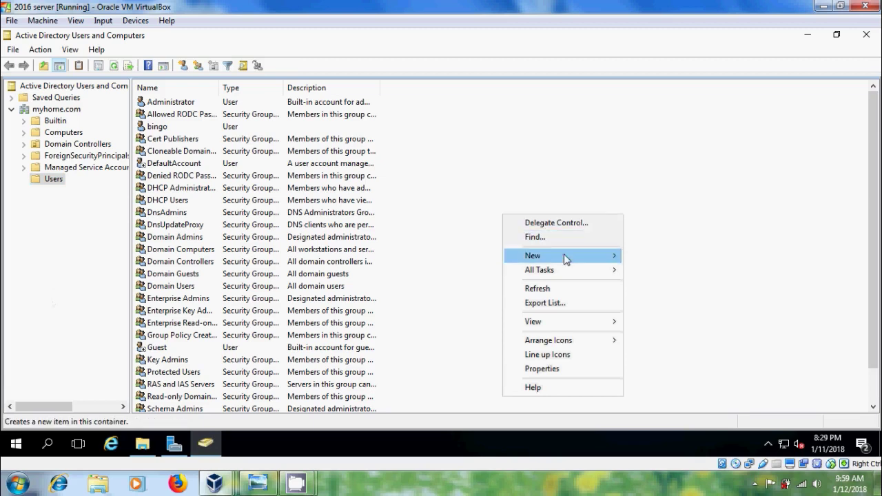
{"action": "mouse_move", "coordinate": [571, 258]}
{"action": "left_click", "coordinate": [653, 284]}
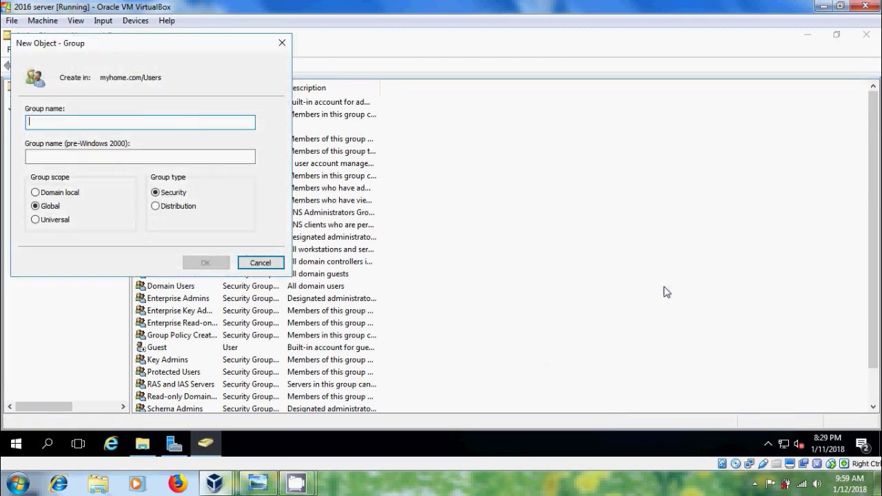
{"action": "type", "text": "software xml"}
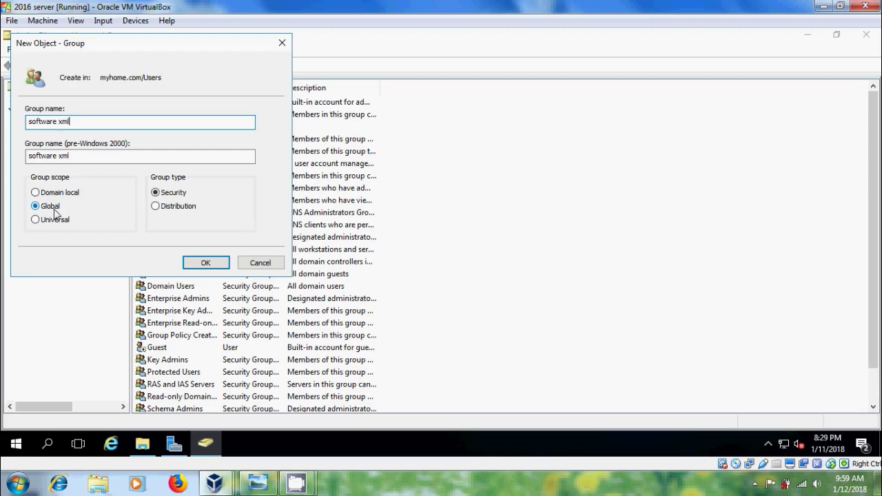
{"action": "left_click", "coordinate": [211, 265]}
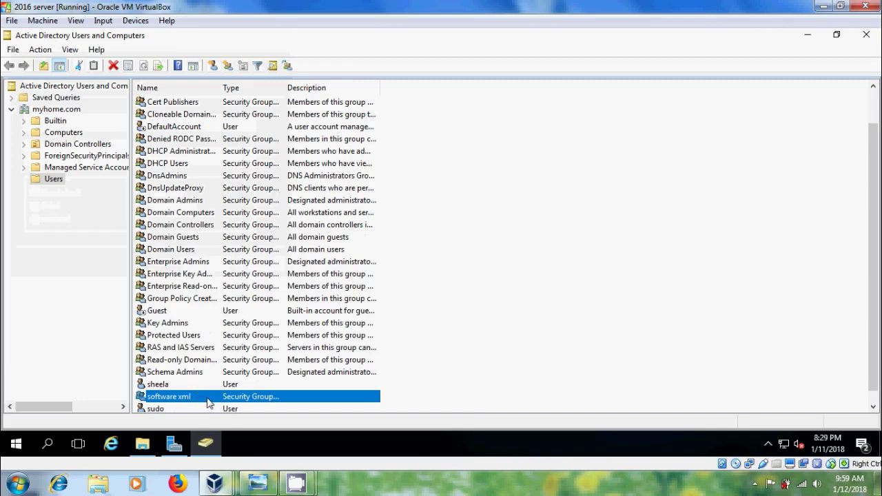
- Add the computer CLIENT2 to the software xml group's members, including Computers in the search, and apply
{"action": "double_click", "coordinate": [208, 397]}
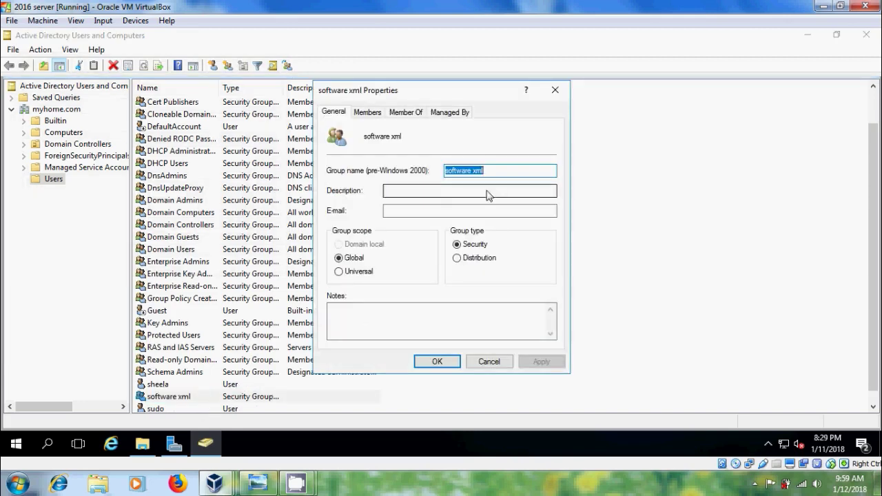
{"action": "left_click", "coordinate": [379, 112]}
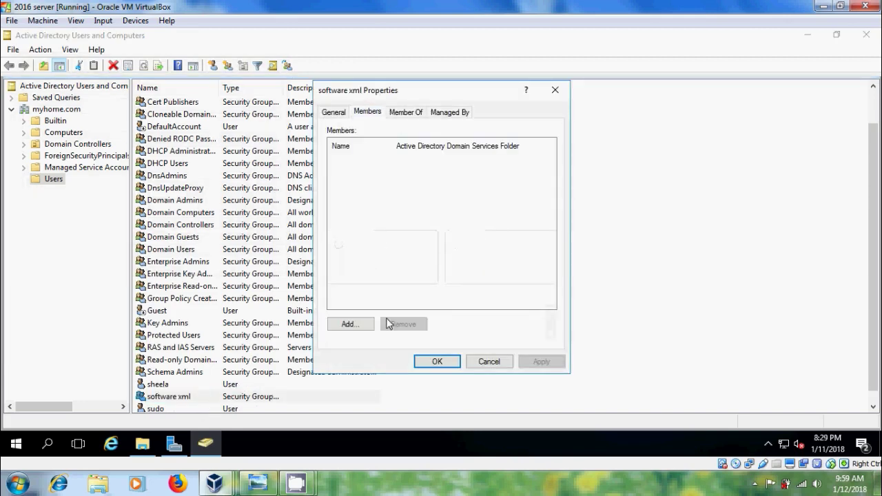
{"action": "left_click", "coordinate": [357, 326]}
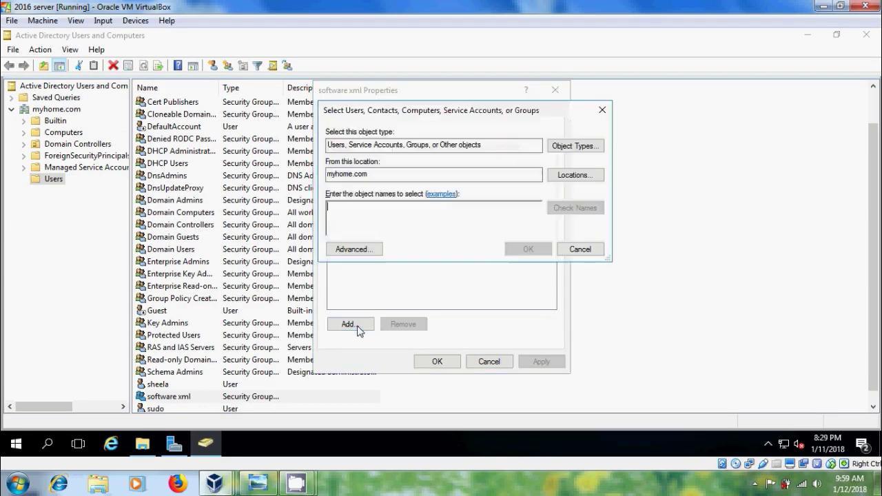
{"action": "left_click", "coordinate": [590, 148]}
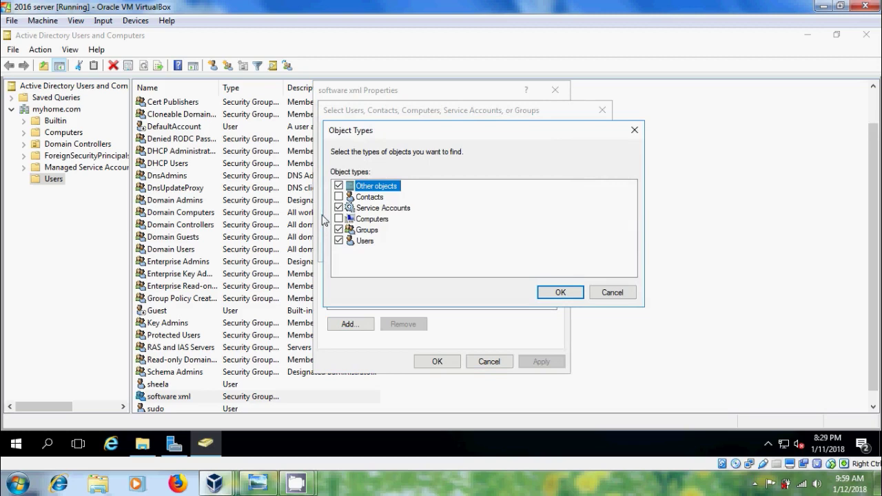
{"action": "left_click", "coordinate": [564, 292]}
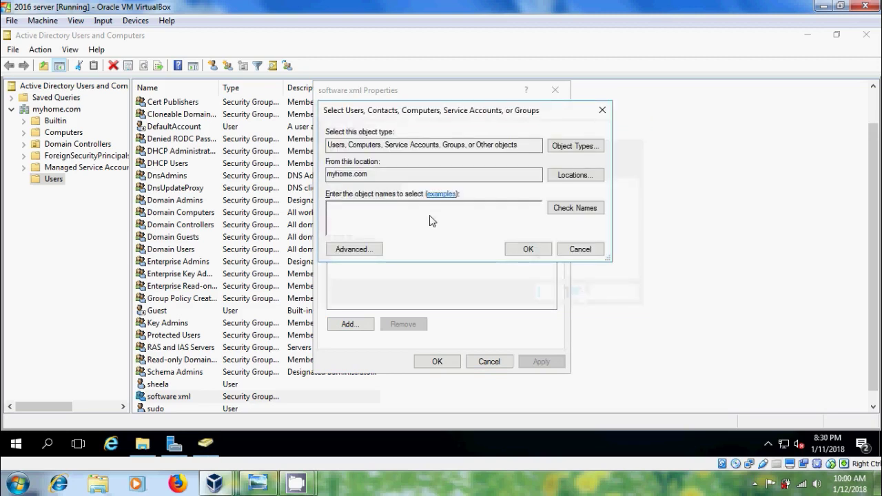
{"action": "type", "text": "cli"}
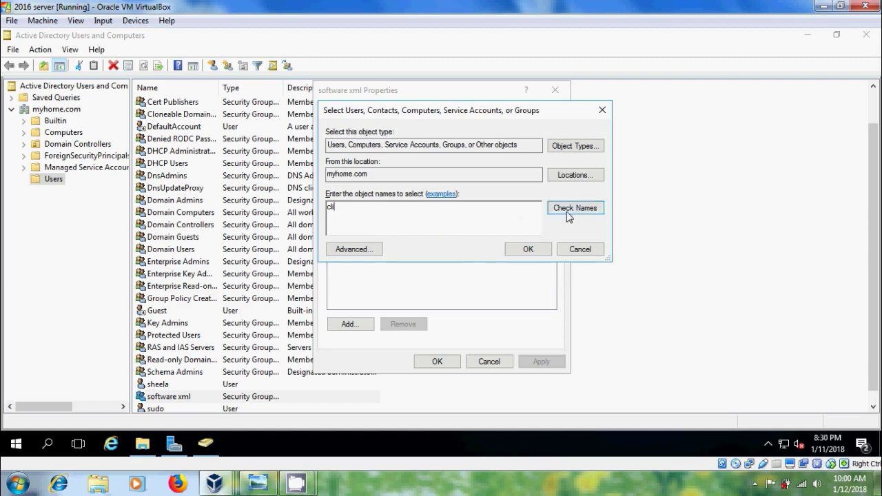
{"action": "left_click", "coordinate": [576, 209]}
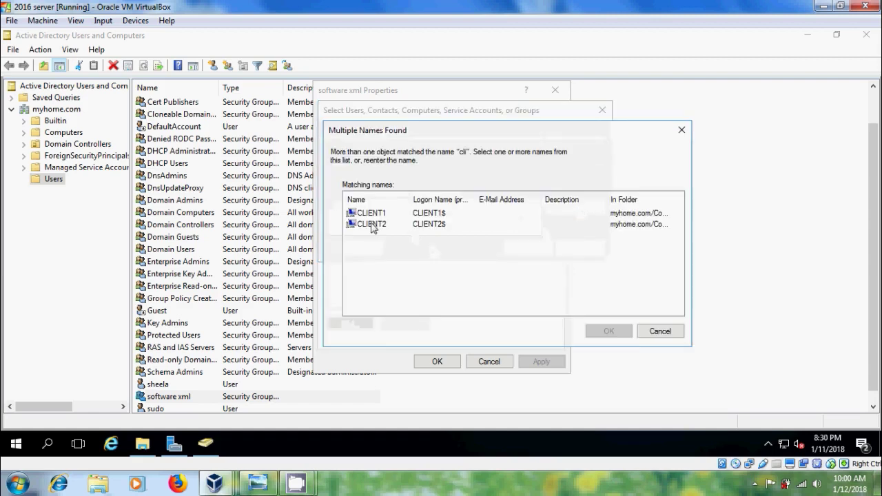
{"action": "left_click", "coordinate": [372, 224]}
{"action": "left_click", "coordinate": [618, 332]}
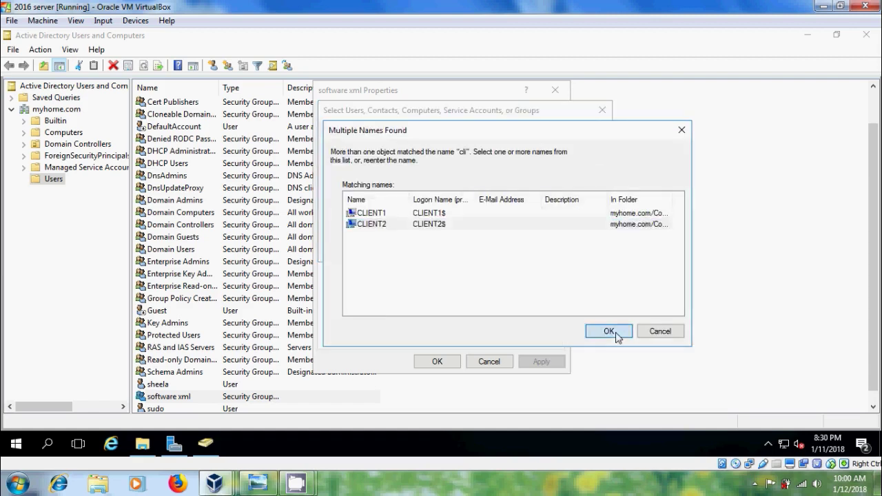
{"action": "left_click", "coordinate": [543, 253]}
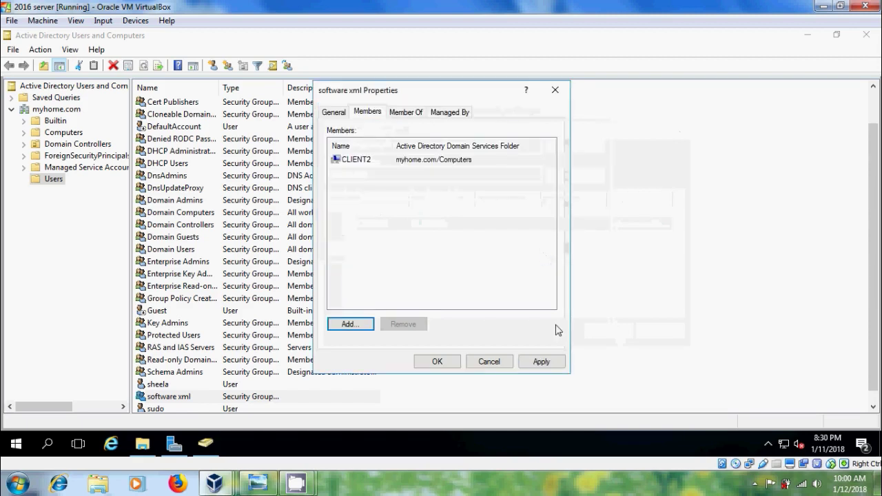
{"action": "left_click", "coordinate": [542, 362]}
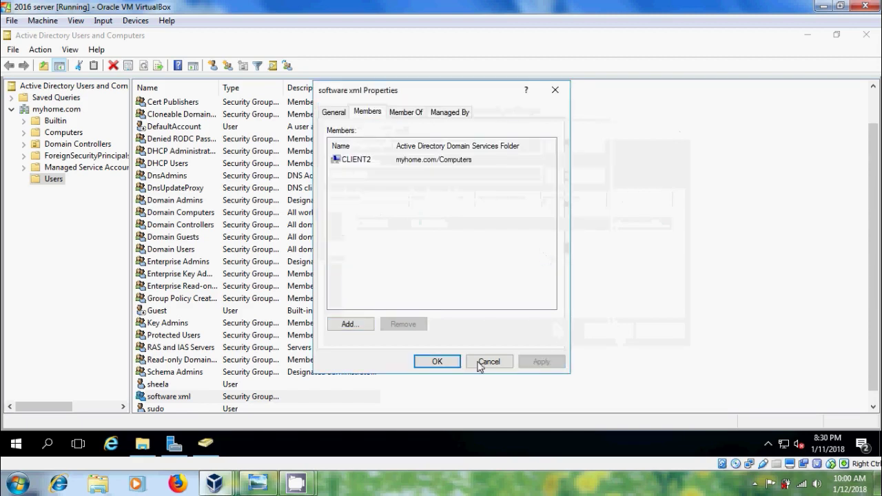
{"action": "left_click", "coordinate": [437, 362]}
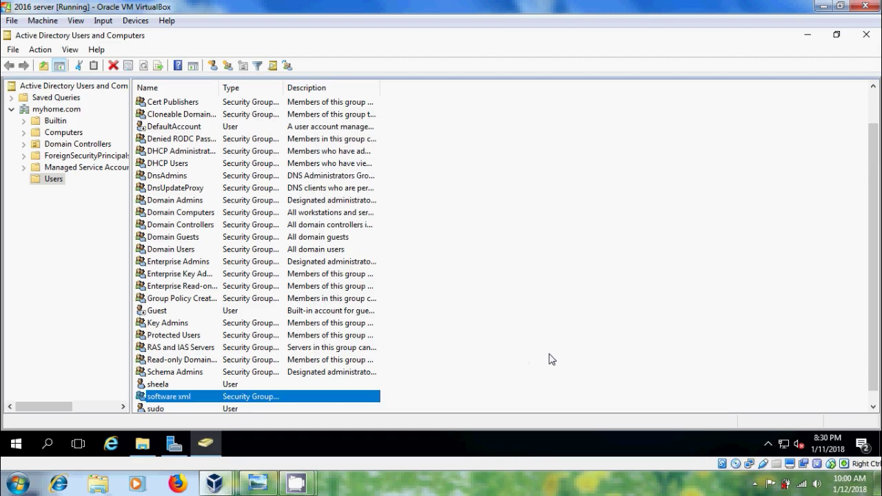
- Create a new folder named 'software' on Local Disk (C:)
{"action": "left_click", "coordinate": [142, 444]}
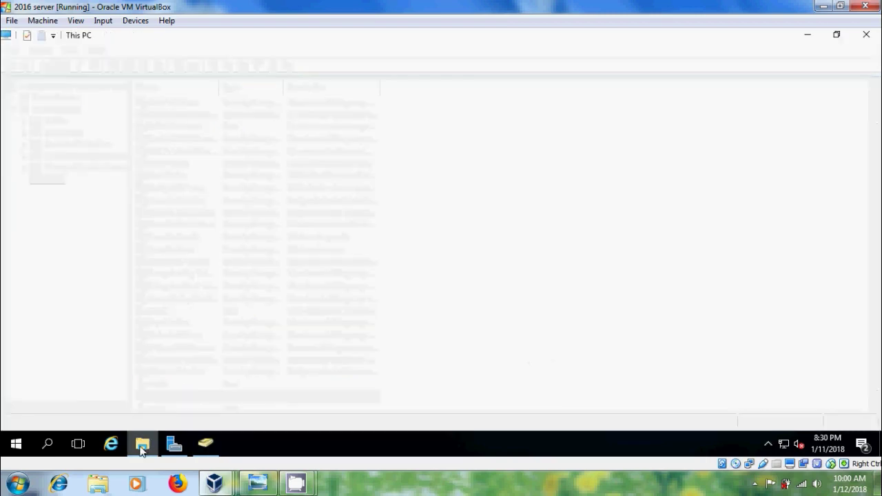
{"action": "double_click", "coordinate": [185, 204]}
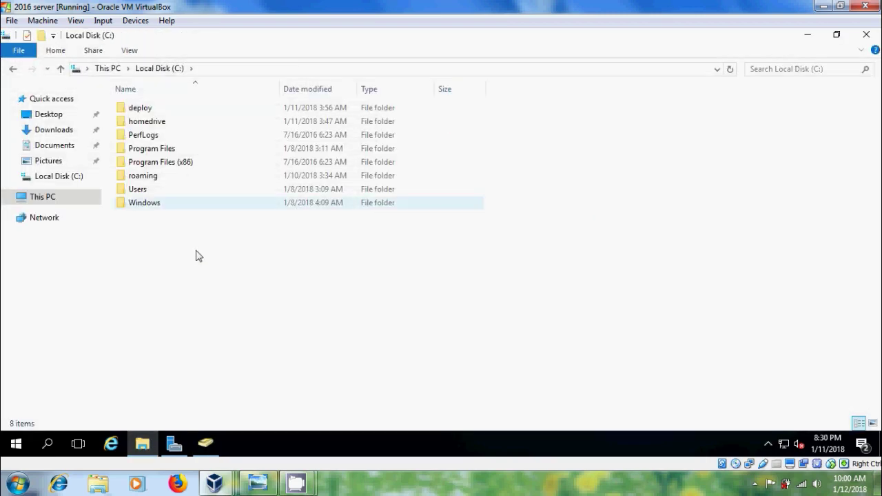
{"action": "right_click", "coordinate": [197, 255]}
{"action": "mouse_move", "coordinate": [273, 387]}
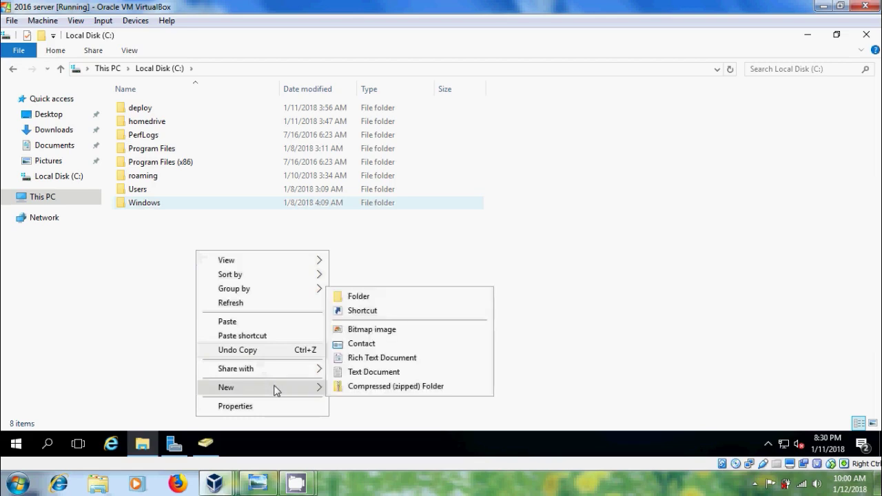
{"action": "left_click", "coordinate": [369, 298]}
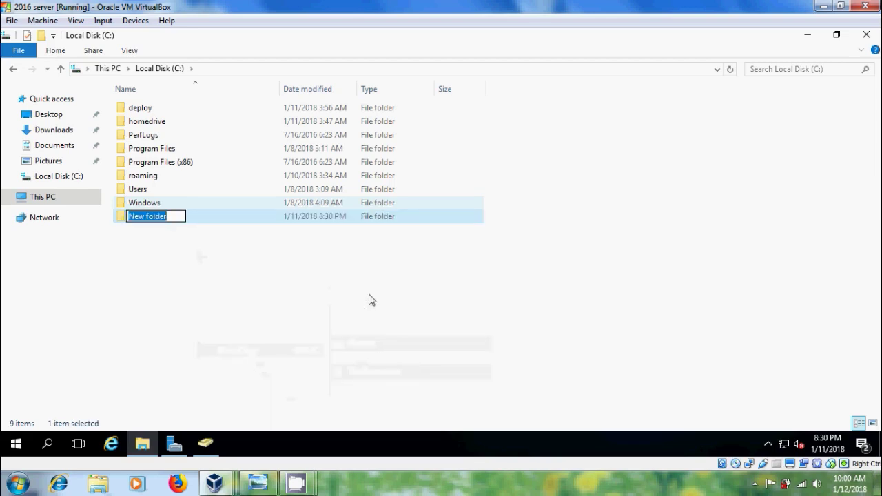
{"action": "type", "text": "software"}
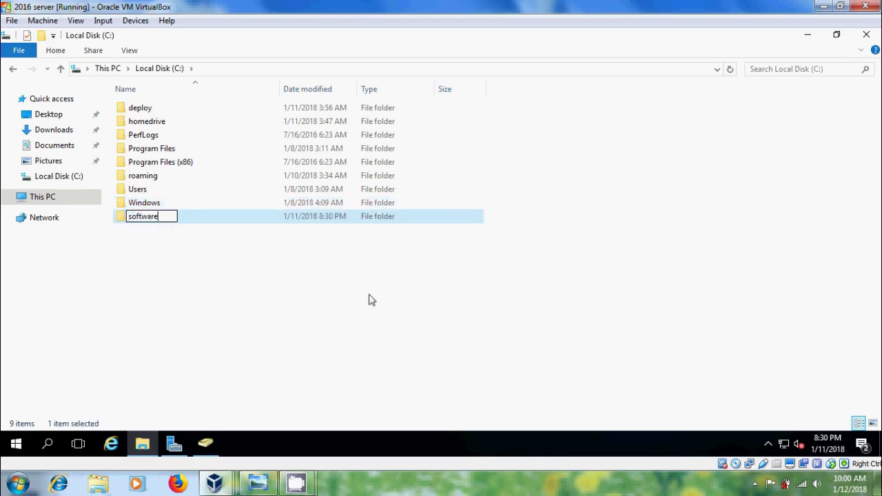
{"action": "key", "text": "Return"}
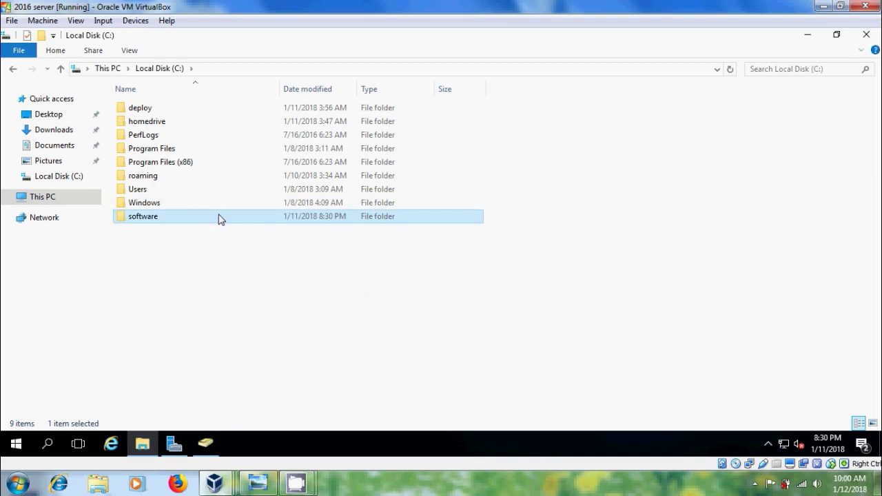
{"action": "right_click", "coordinate": [220, 216]}
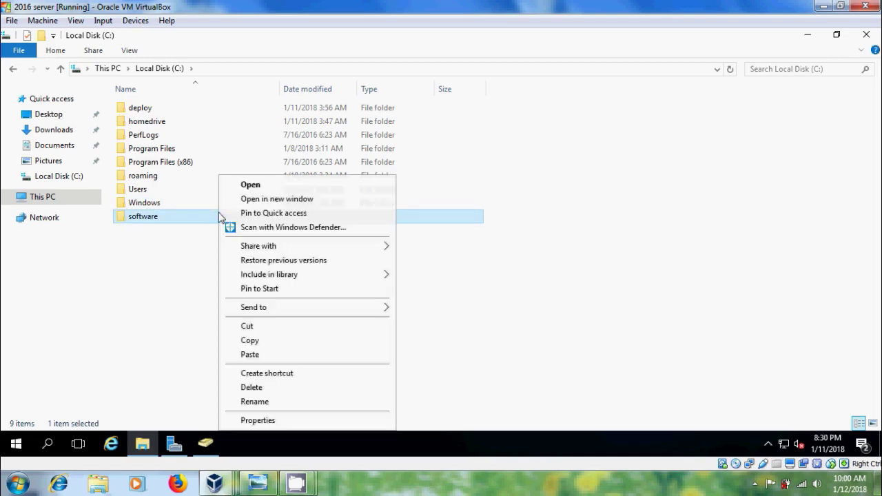
- Turn on Advanced Sharing for the software folder
{"action": "left_click", "coordinate": [249, 422]}
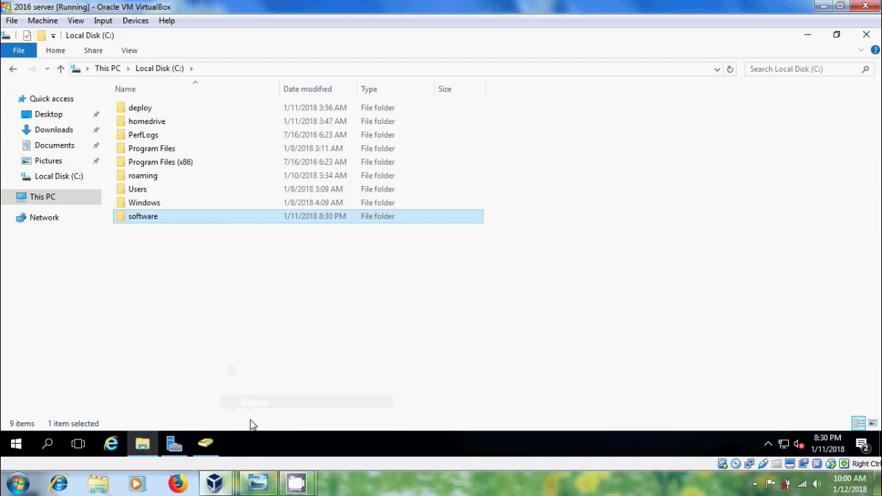
{"action": "left_click", "coordinate": [276, 144]}
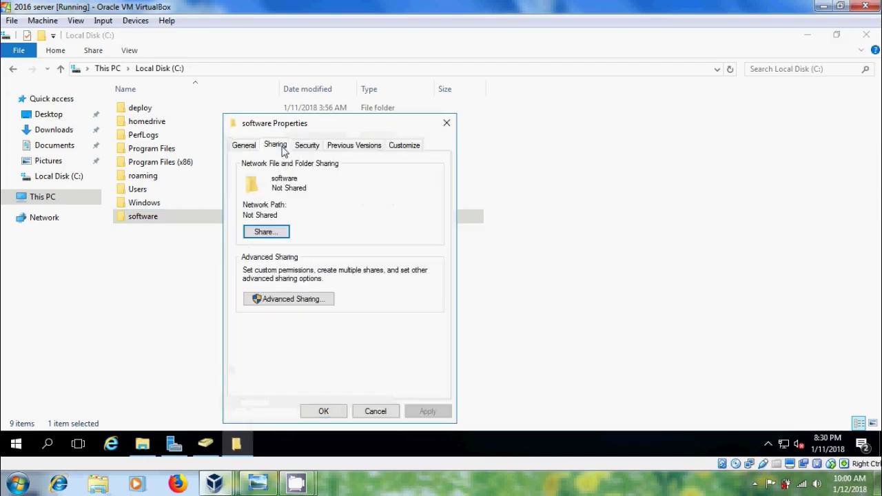
{"action": "left_click", "coordinate": [292, 299]}
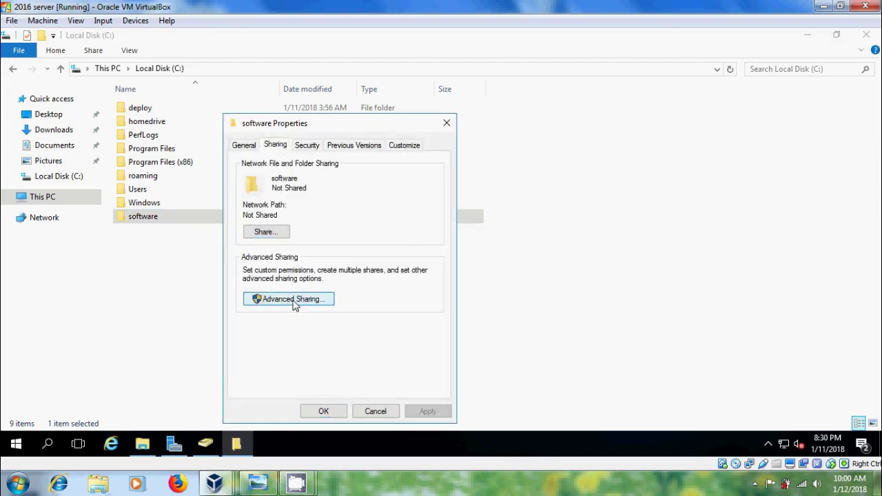
{"action": "left_click", "coordinate": [242, 169]}
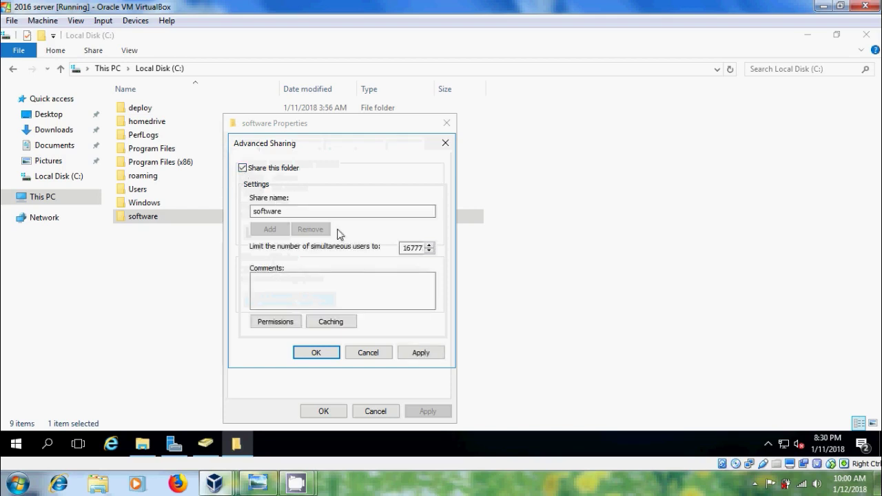
- Replace Everyone with Authenticated Users in the share permissions, granting Full Control
{"action": "left_click", "coordinate": [268, 325]}
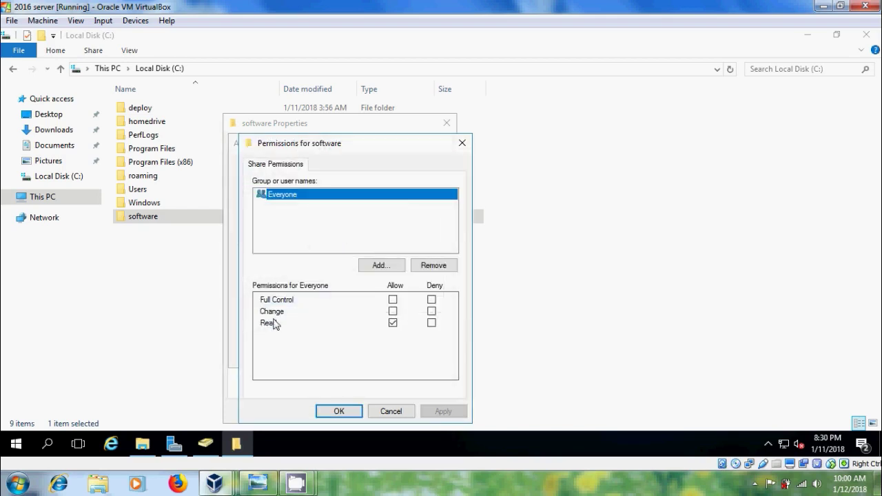
{"action": "left_click", "coordinate": [417, 266]}
{"action": "left_click", "coordinate": [390, 267]}
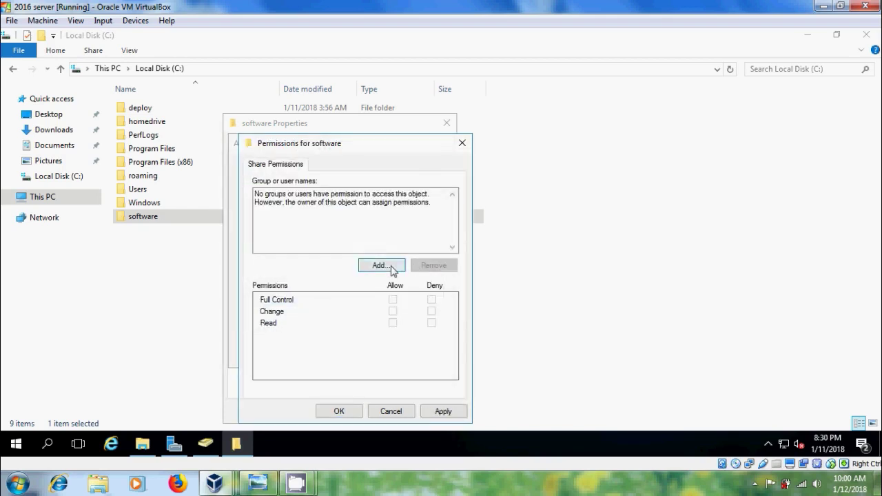
{"action": "type", "text": "auth"}
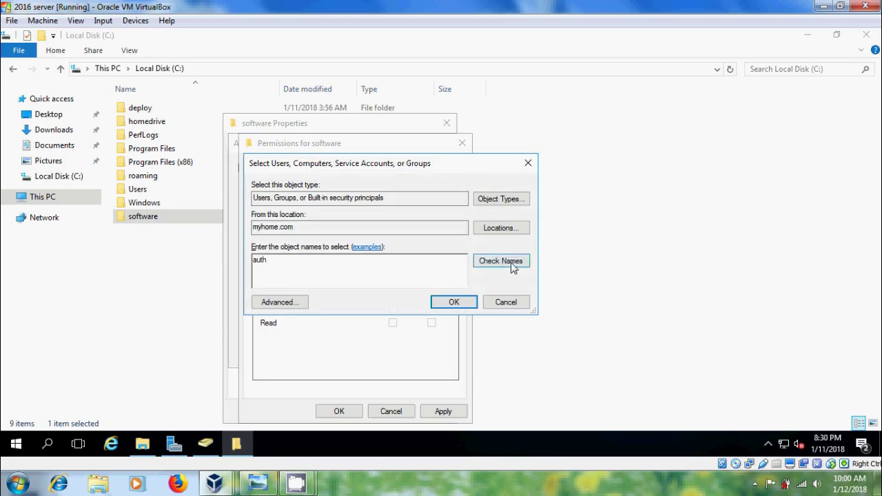
{"action": "left_click", "coordinate": [514, 265]}
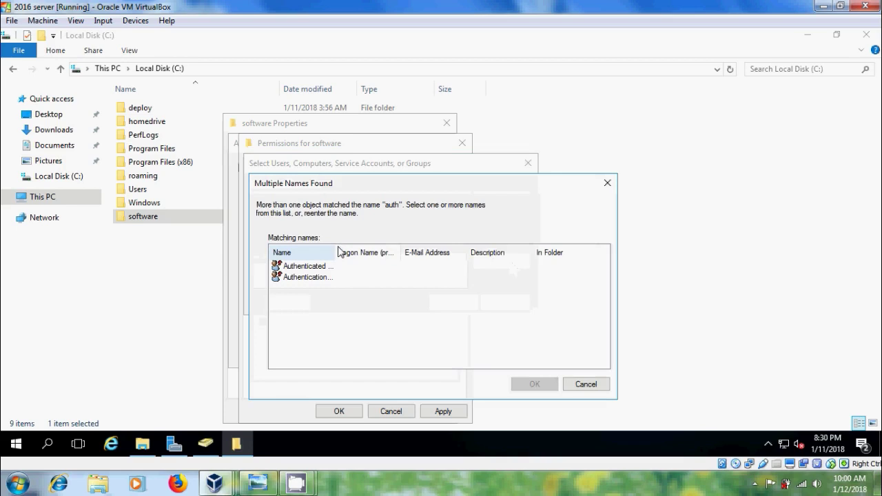
{"action": "left_click_drag", "start_coordinate": [338, 252], "coordinate": [350, 253]}
{"action": "left_click", "coordinate": [319, 272]}
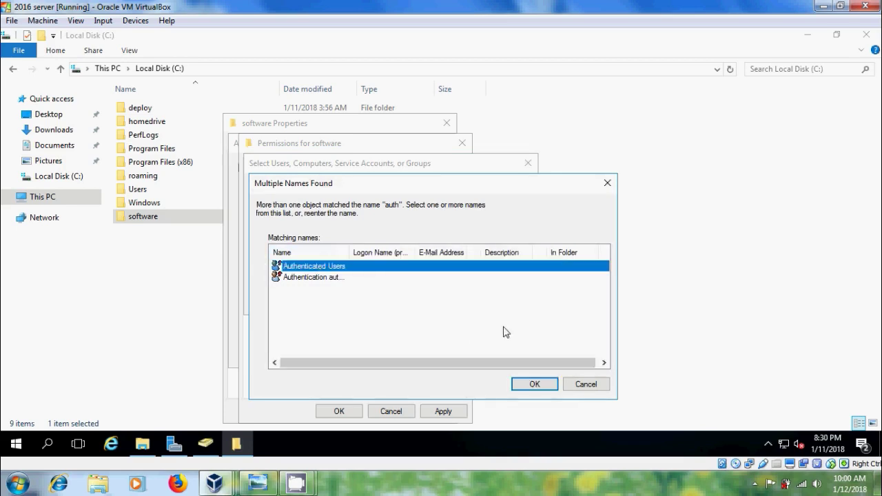
{"action": "left_click", "coordinate": [531, 388]}
{"action": "left_click", "coordinate": [453, 303]}
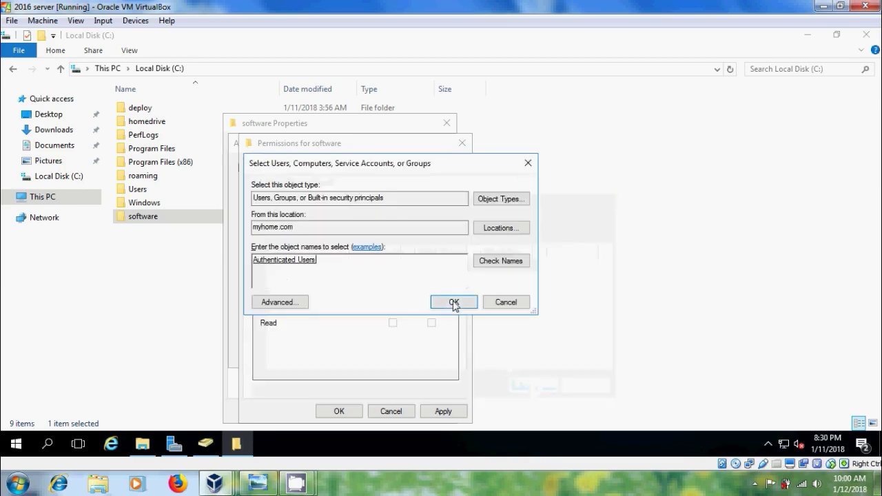
{"action": "left_click", "coordinate": [393, 300]}
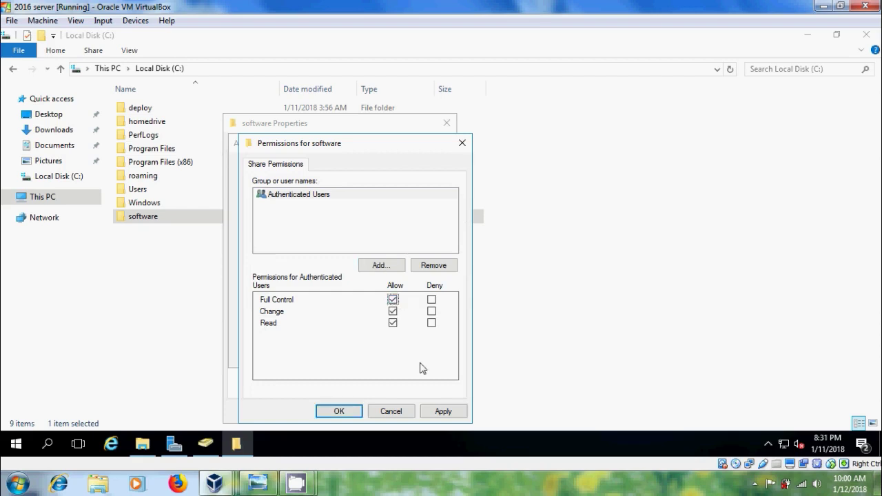
- Apply the share permissions and sharing settings, then close the folder properties
{"action": "left_click", "coordinate": [442, 412]}
{"action": "left_click", "coordinate": [339, 412]}
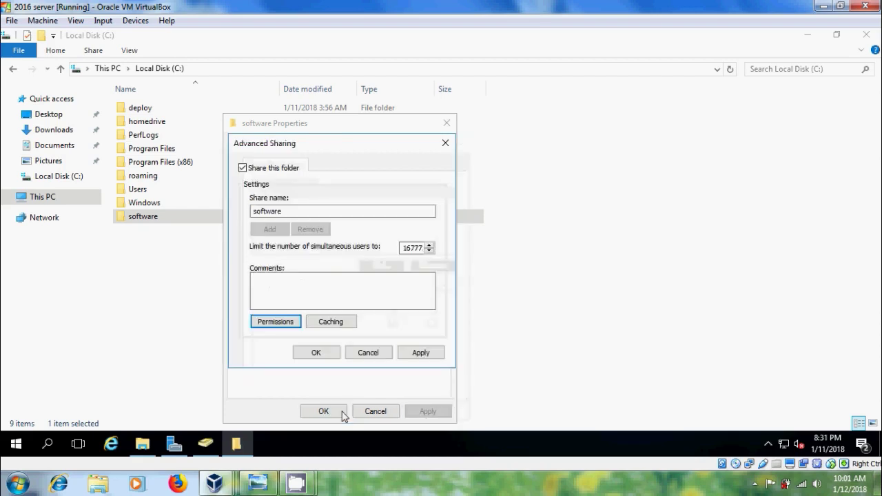
{"action": "left_click", "coordinate": [436, 355]}
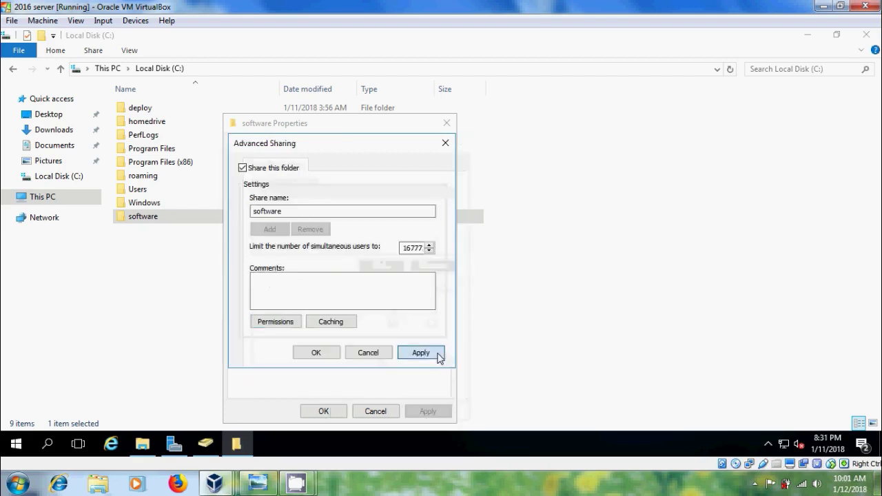
{"action": "left_click", "coordinate": [321, 355]}
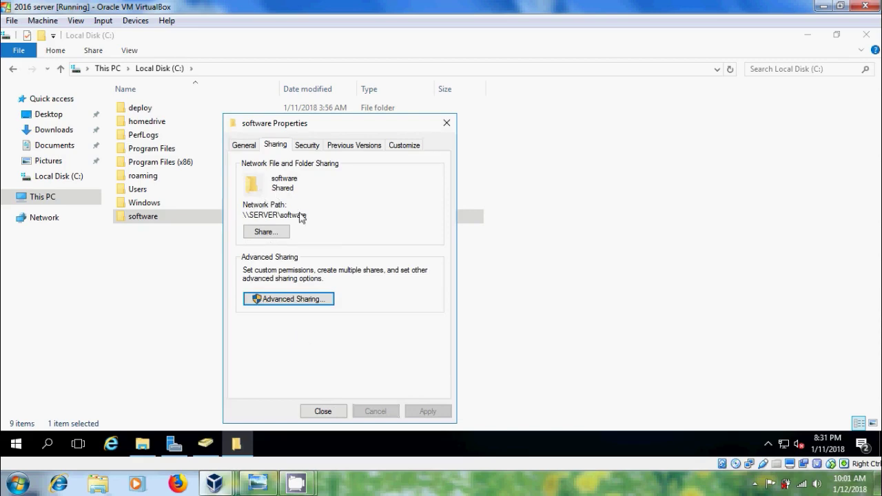
{"action": "left_click", "coordinate": [323, 412]}
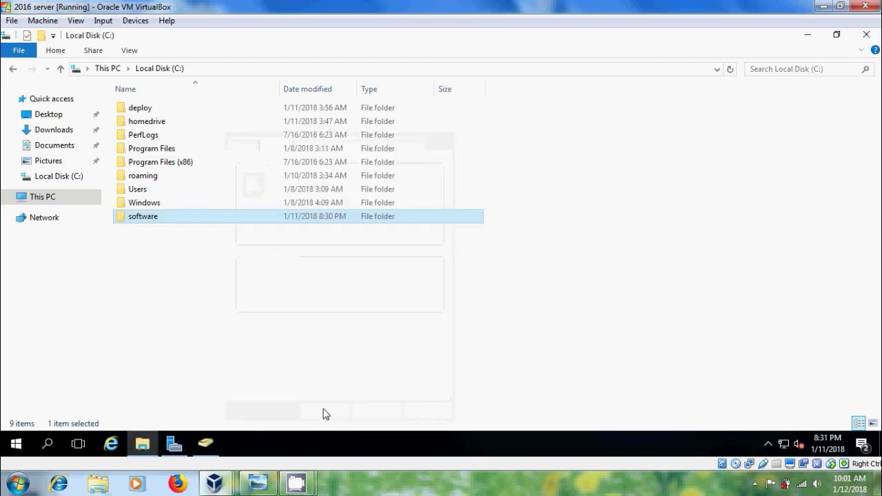
- Copy the XmlNotepad installer from the server desktop and paste it into C:\software
{"action": "left_click", "coordinate": [806, 34]}
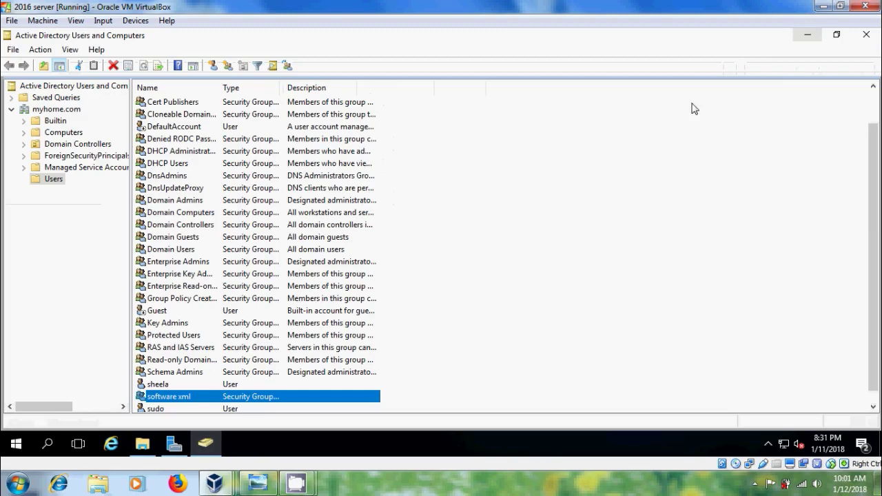
{"action": "left_click", "coordinate": [807, 34]}
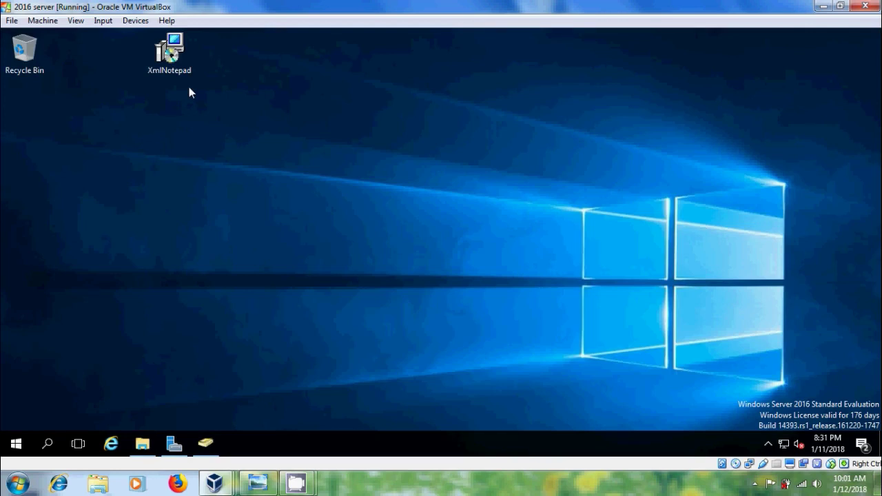
{"action": "right_click", "coordinate": [171, 52]}
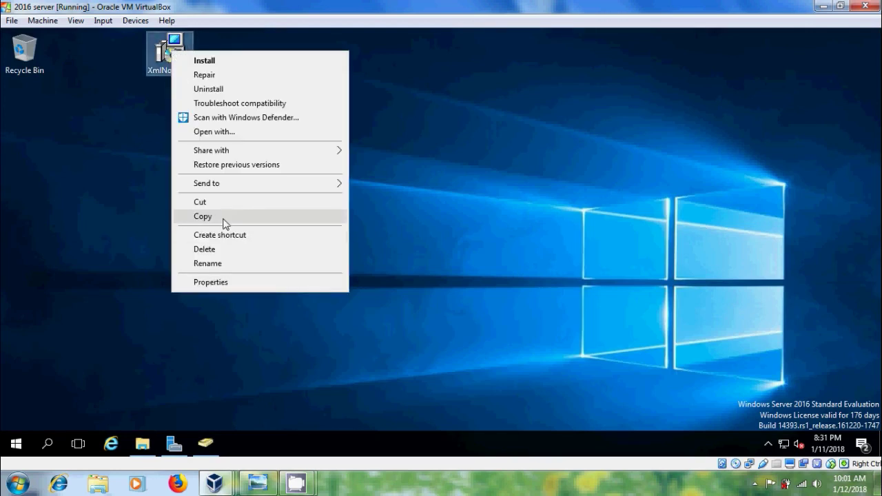
{"action": "left_click", "coordinate": [207, 216]}
{"action": "left_click", "coordinate": [142, 444]}
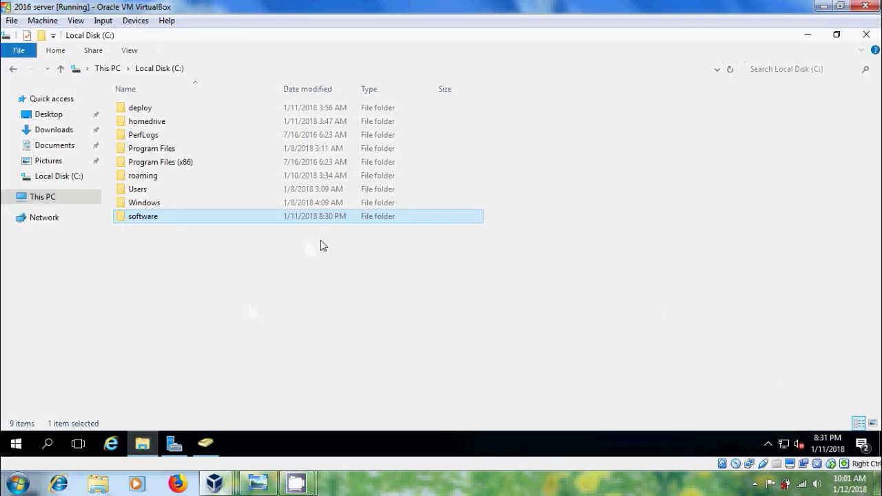
{"action": "double_click", "coordinate": [203, 219]}
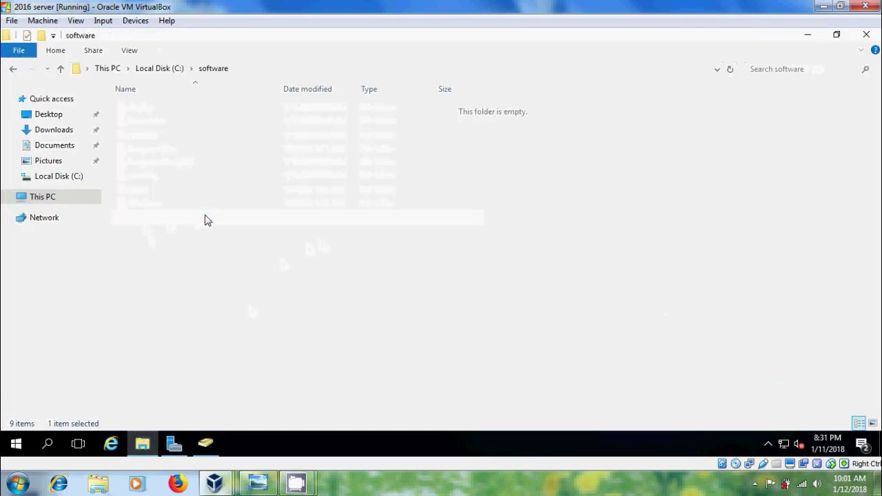
{"action": "right_click", "coordinate": [203, 146]}
{"action": "left_click", "coordinate": [248, 238]}
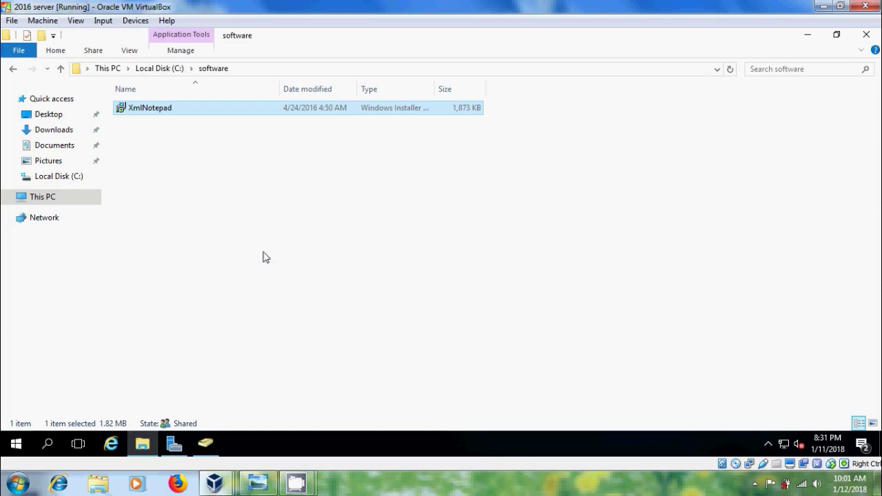
- Launch Group Policy Management and create a GPO 'software xml' linked to myhome.com
{"action": "left_click", "coordinate": [172, 445]}
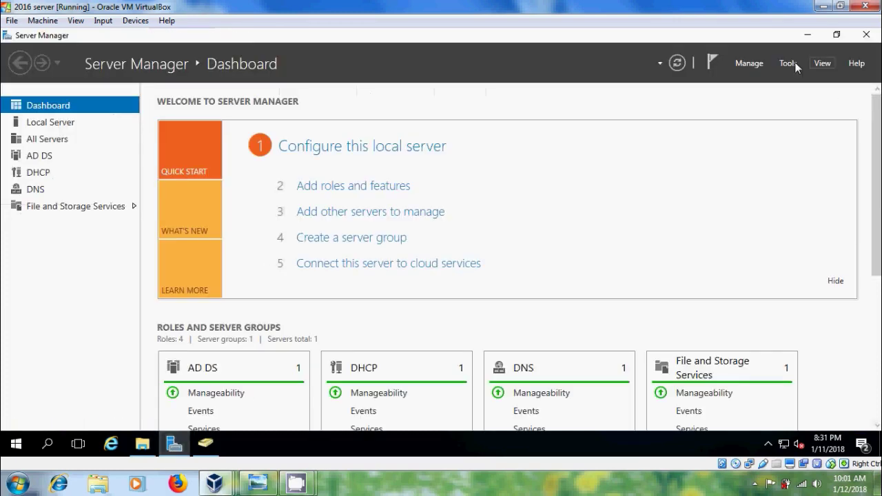
{"action": "left_click", "coordinate": [785, 62]}
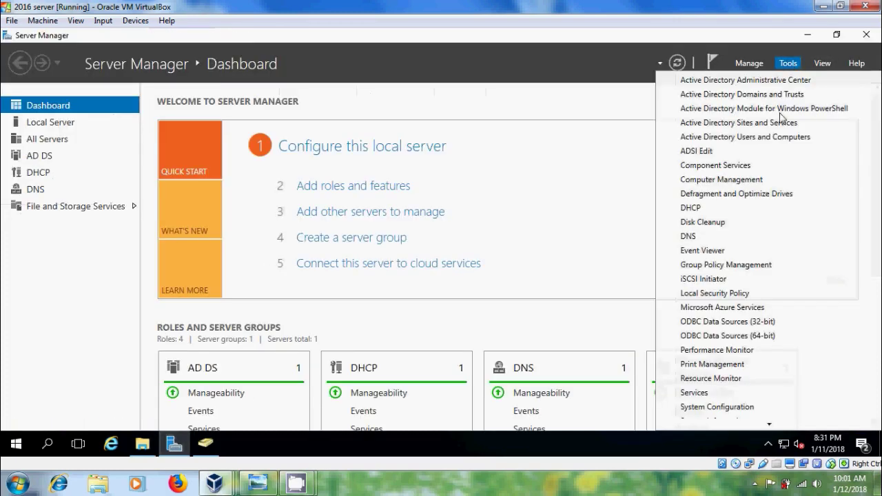
{"action": "left_click", "coordinate": [767, 265]}
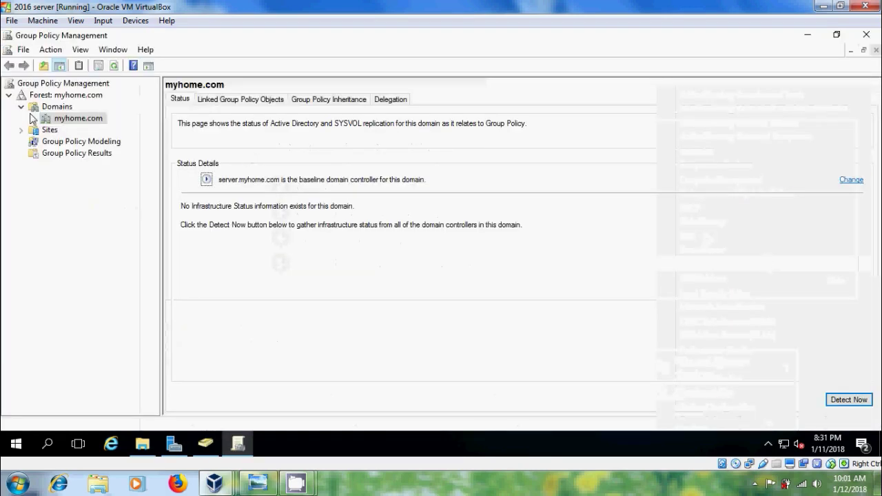
{"action": "left_click", "coordinate": [33, 120]}
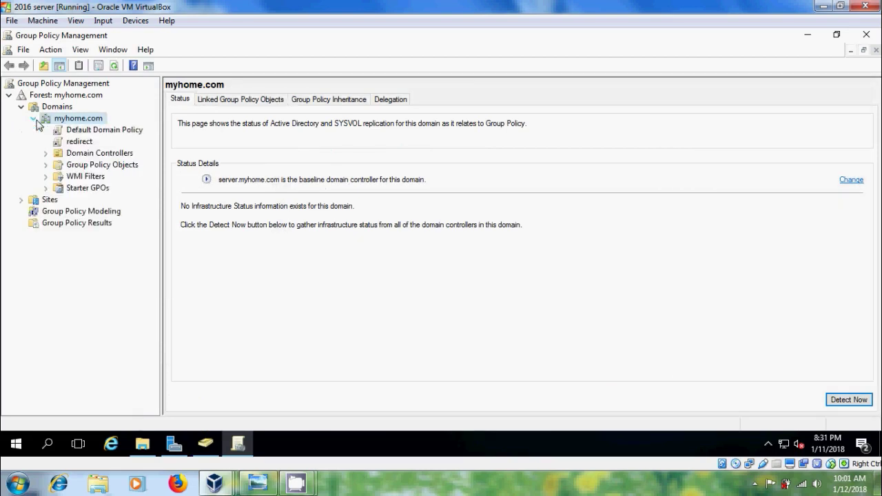
{"action": "right_click", "coordinate": [91, 123]}
{"action": "left_click", "coordinate": [115, 128]}
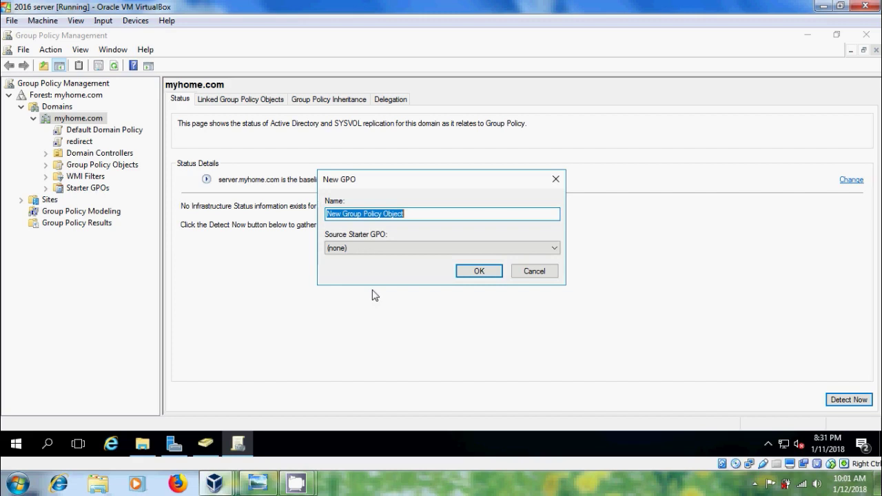
{"action": "type", "text": "software xml"}
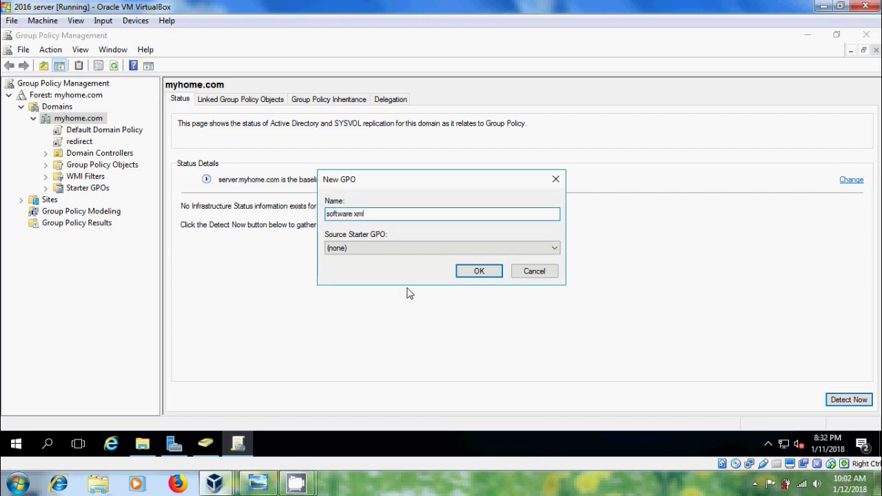
{"action": "left_click", "coordinate": [479, 272]}
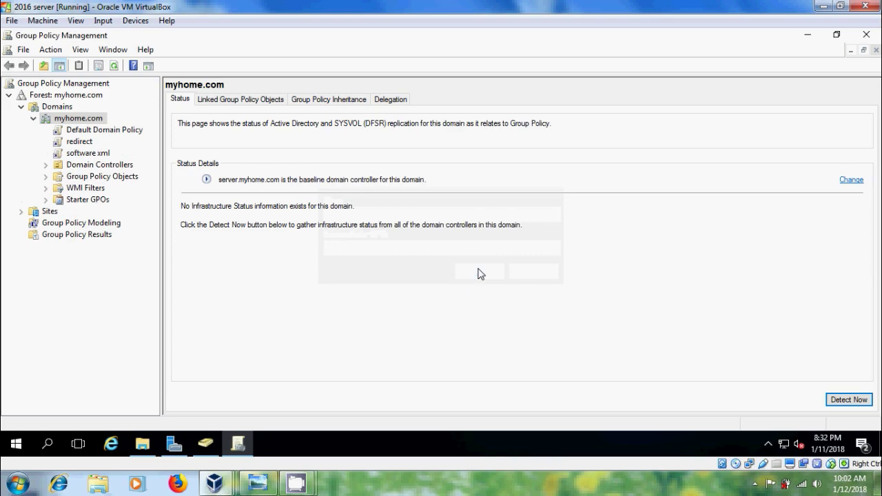
- Select the software xml link and view its empty Settings report
{"action": "left_click", "coordinate": [100, 153]}
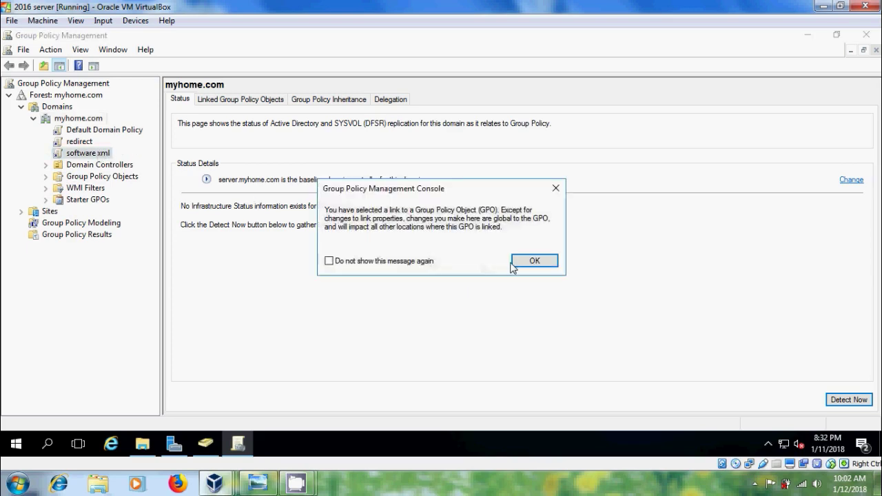
{"action": "left_click", "coordinate": [525, 262]}
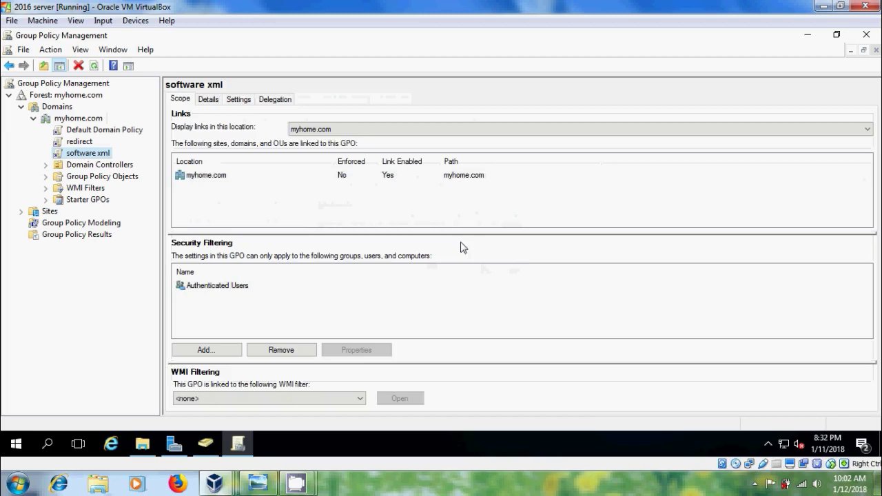
{"action": "left_click", "coordinate": [238, 100]}
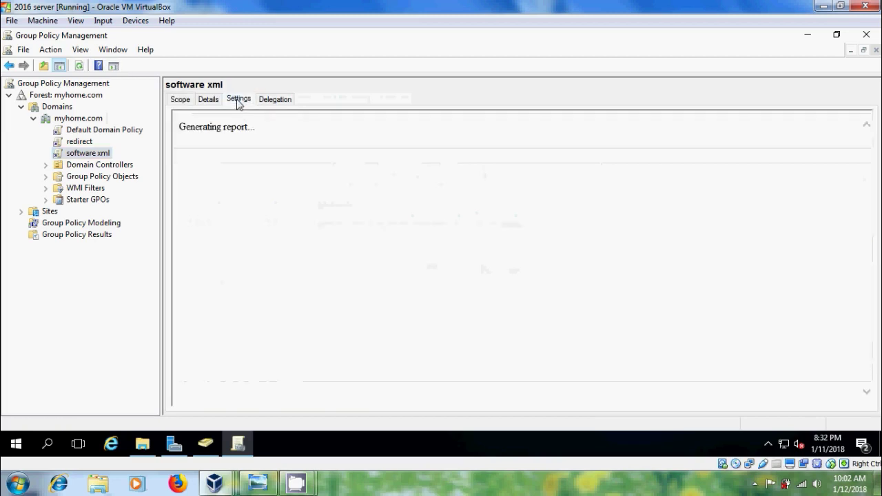
{"action": "left_click", "coordinate": [531, 146]}
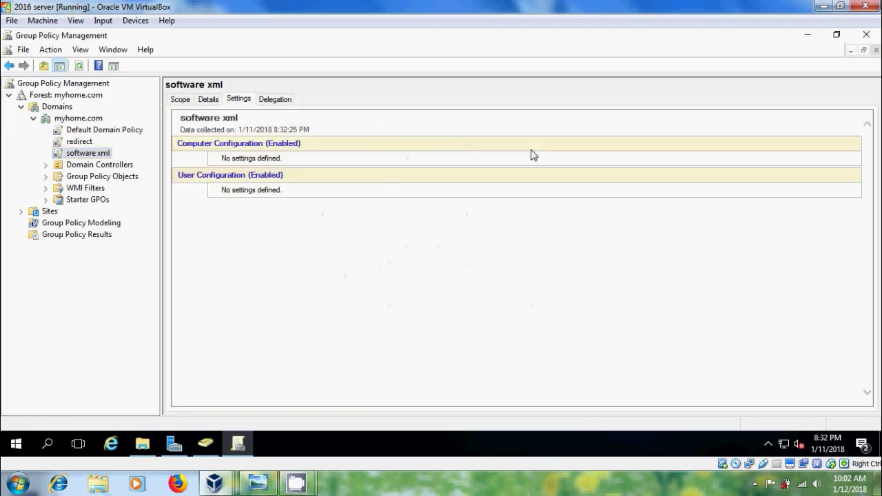
- Edit the software xml GPO and go to Computer Configuration > Policies > Software Settings > Software installation
{"action": "right_click", "coordinate": [89, 157]}
{"action": "left_click", "coordinate": [136, 167]}
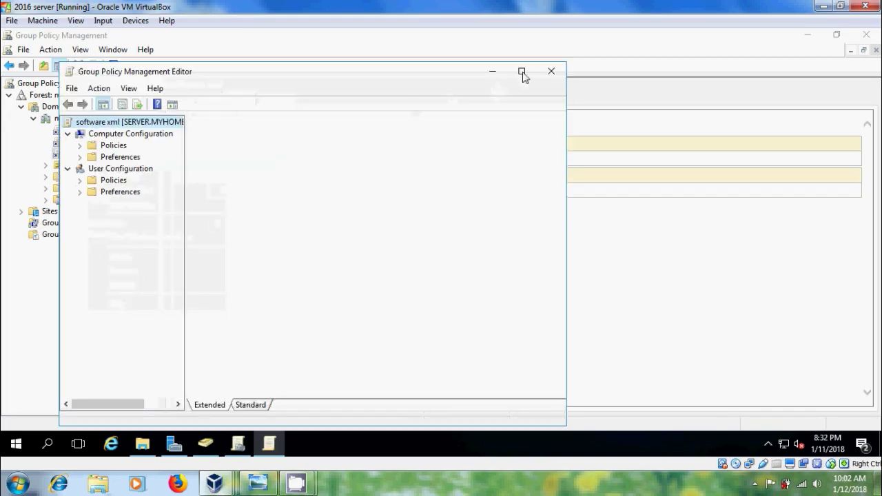
{"action": "left_click", "coordinate": [522, 72]}
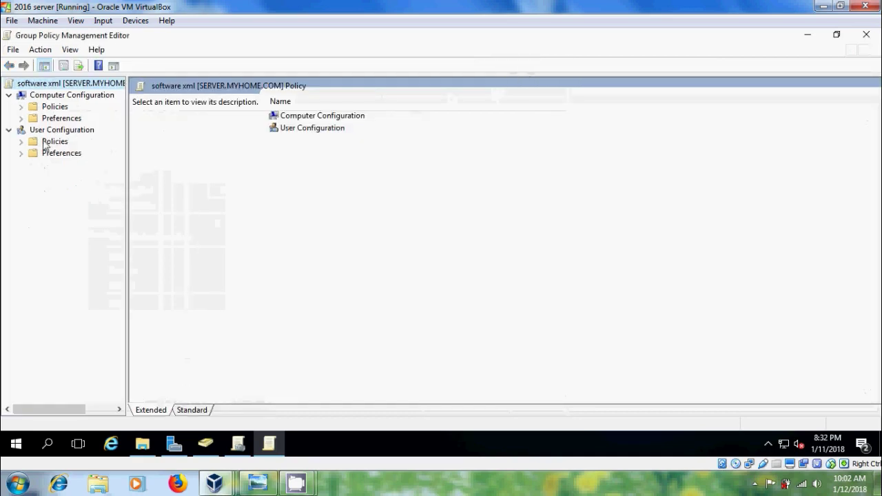
{"action": "left_click", "coordinate": [22, 107]}
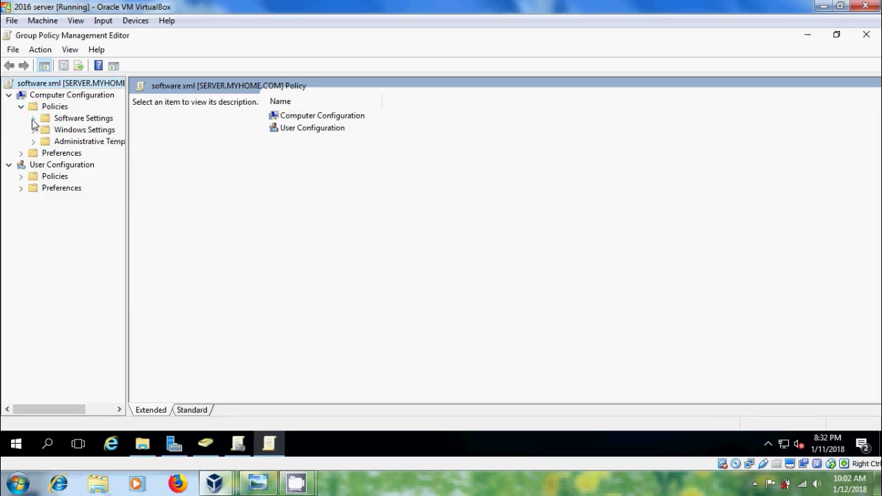
{"action": "left_click", "coordinate": [33, 118]}
{"action": "left_click_drag", "start_coordinate": [127, 205], "coordinate": [149, 207]}
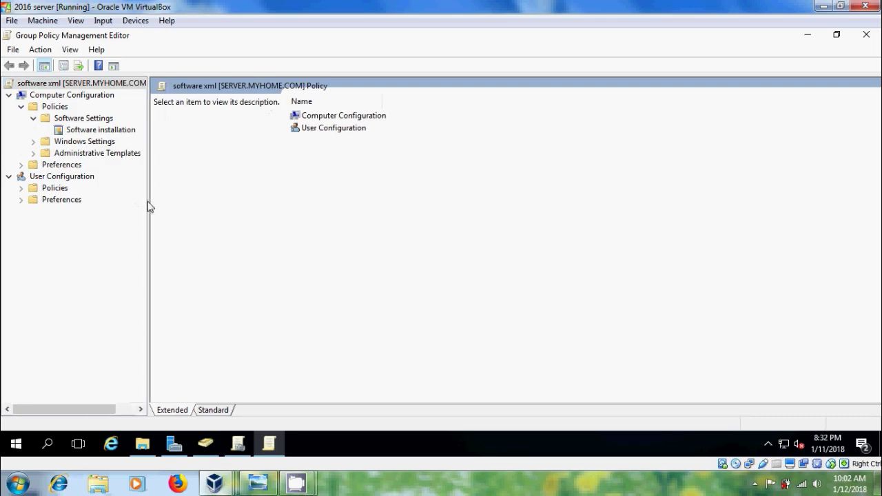
{"action": "left_click", "coordinate": [107, 131]}
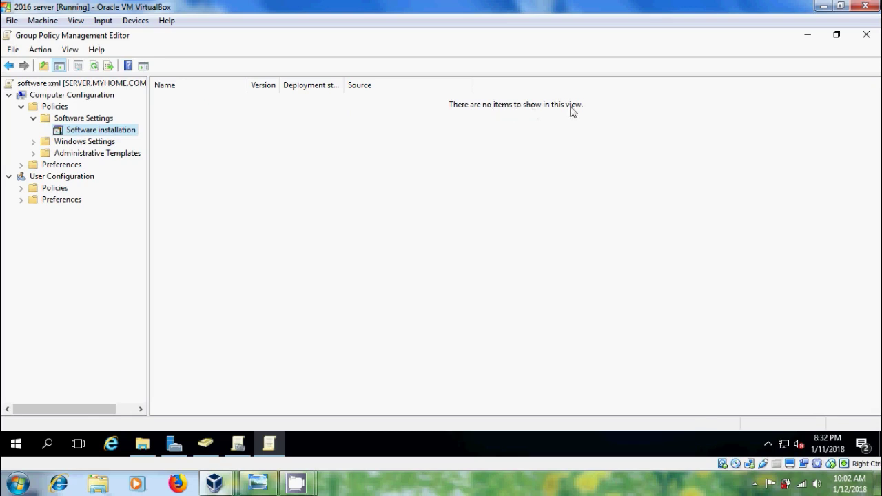
- Add \\server\software\XmlNotepad.msi as a new Assigned software installation package
{"action": "right_click", "coordinate": [366, 144]}
{"action": "mouse_move", "coordinate": [426, 154]}
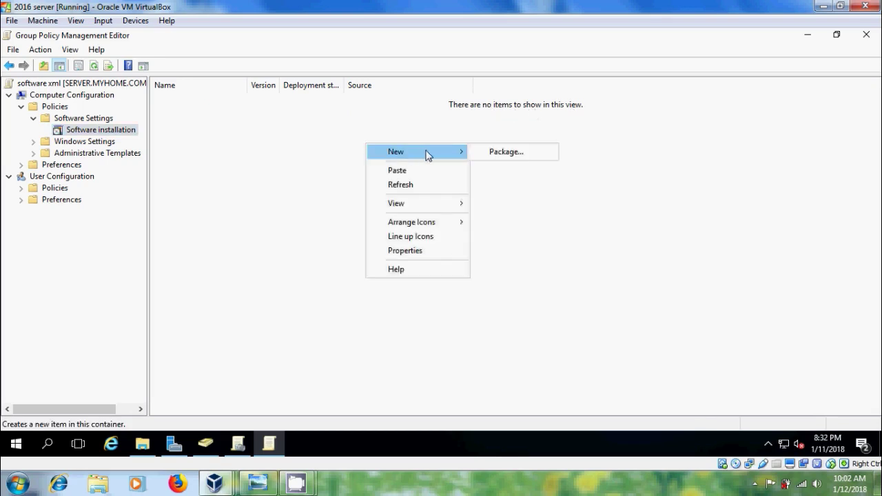
{"action": "left_click", "coordinate": [522, 152]}
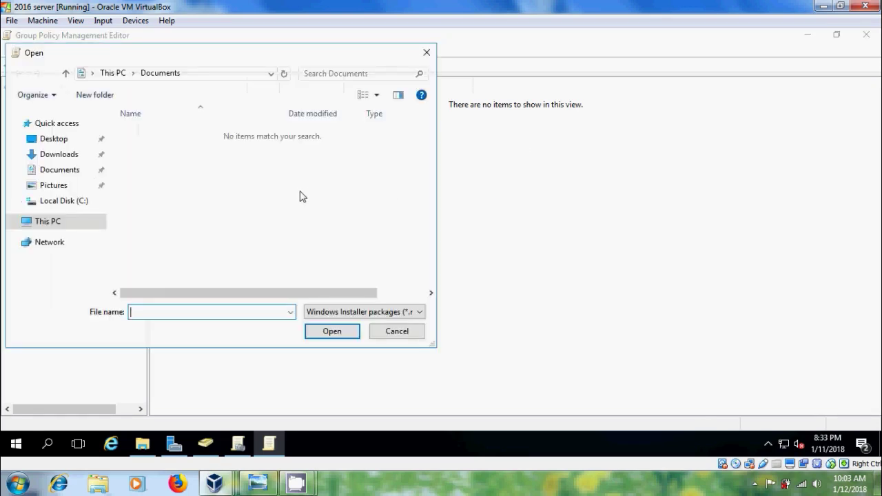
{"action": "left_click", "coordinate": [214, 79]}
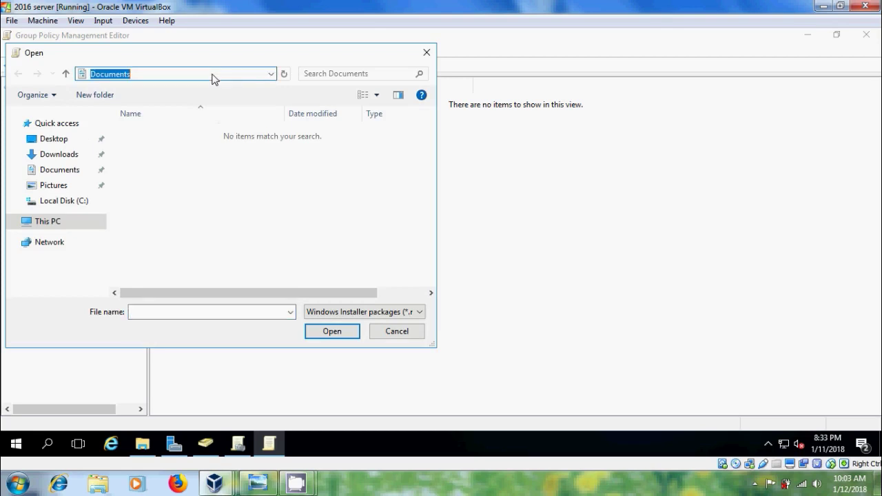
{"action": "type", "text": "\\\\server"}
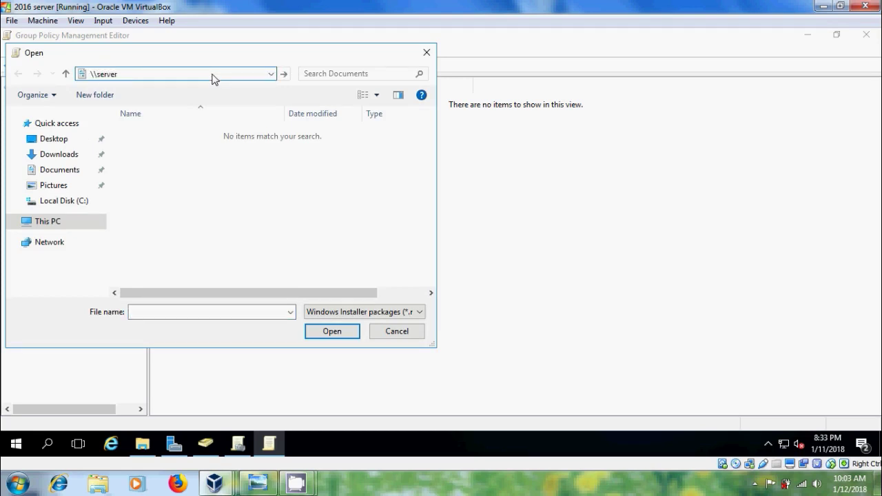
{"action": "type", "text": "\\"}
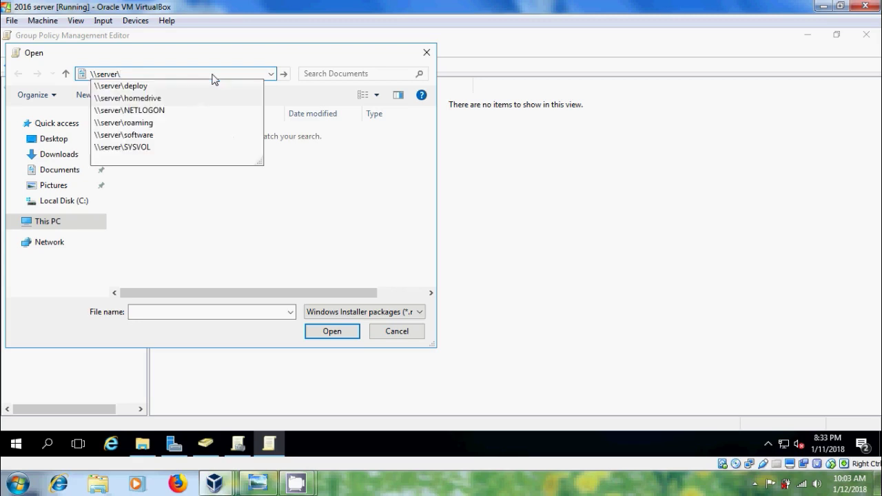
{"action": "type", "text": "softwar"}
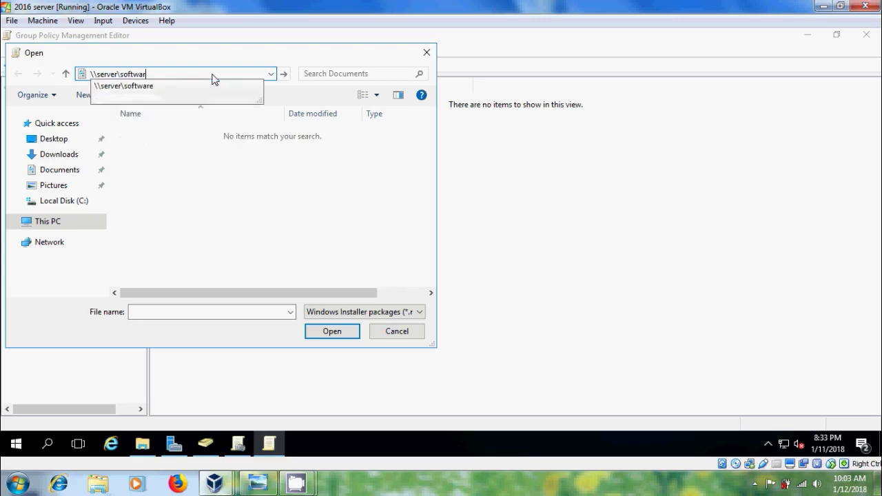
{"action": "type", "text": "e"}
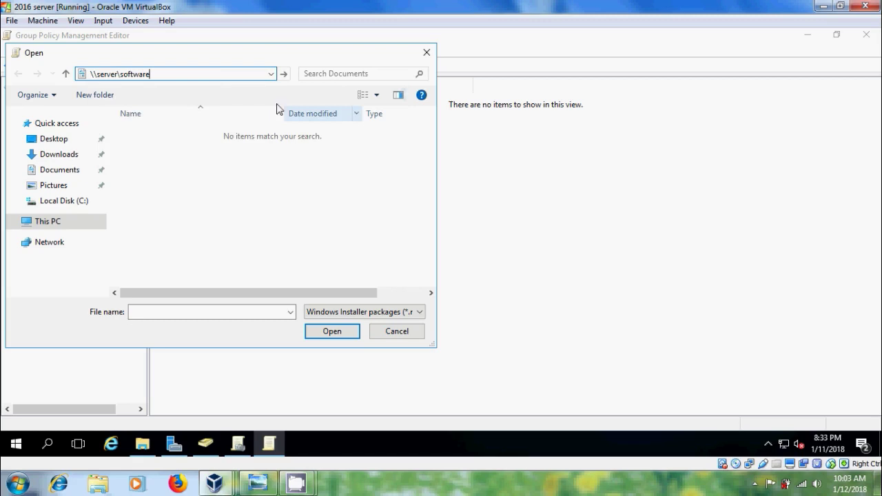
{"action": "left_click", "coordinate": [284, 74]}
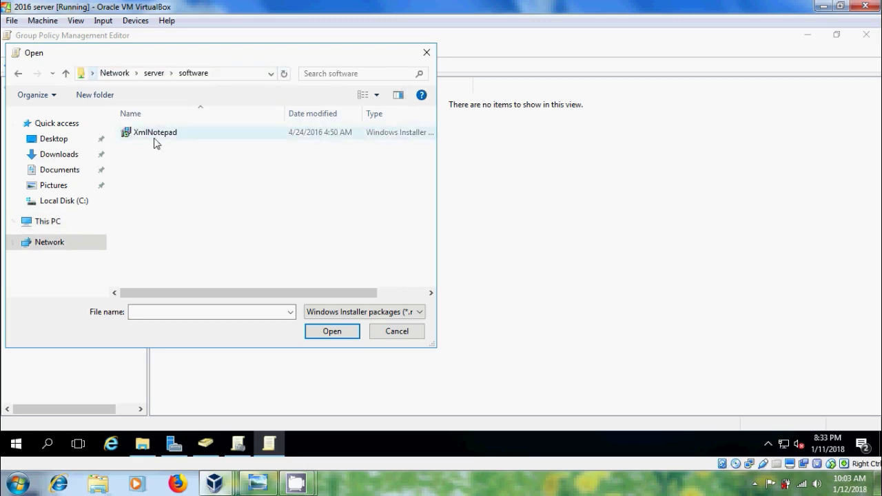
{"action": "left_click", "coordinate": [157, 135]}
{"action": "left_click", "coordinate": [328, 333]}
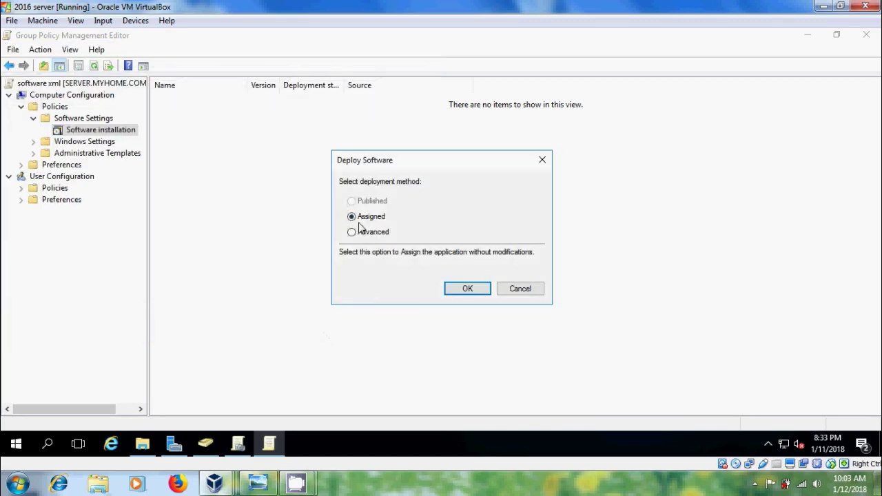
{"action": "left_click", "coordinate": [463, 294]}
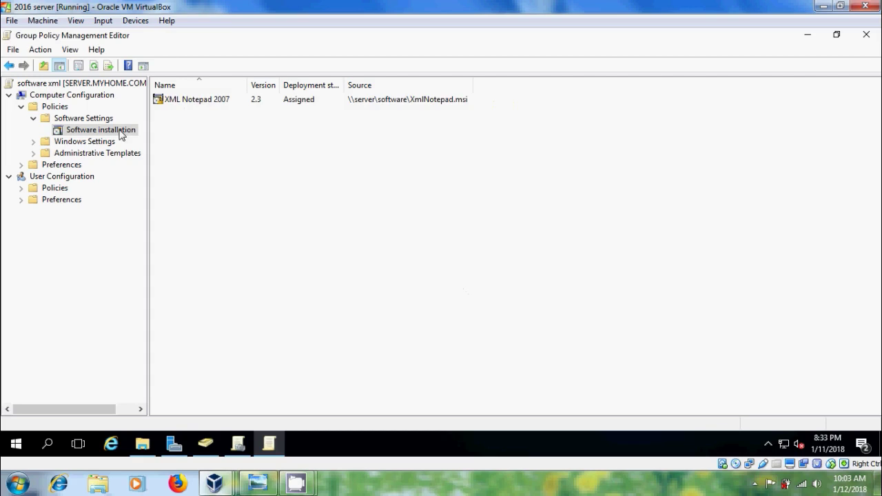
- In XML Notepad 2007's deployment properties, enable uninstalling it when it falls out of management scope
{"action": "left_click", "coordinate": [205, 101]}
{"action": "right_click", "coordinate": [205, 101]}
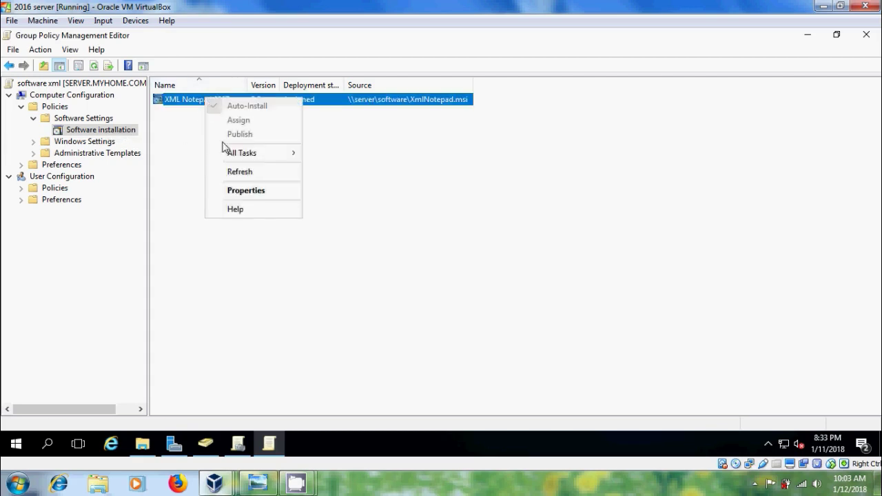
{"action": "left_click", "coordinate": [261, 197]}
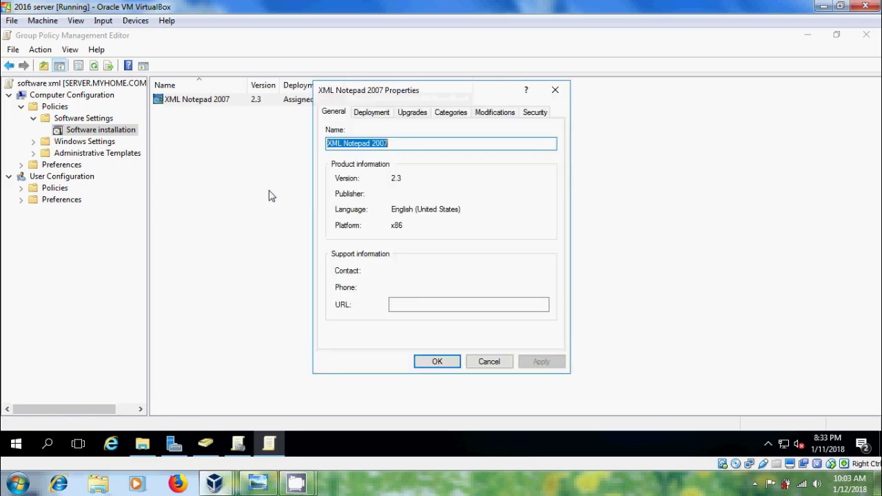
{"action": "left_click", "coordinate": [381, 114]}
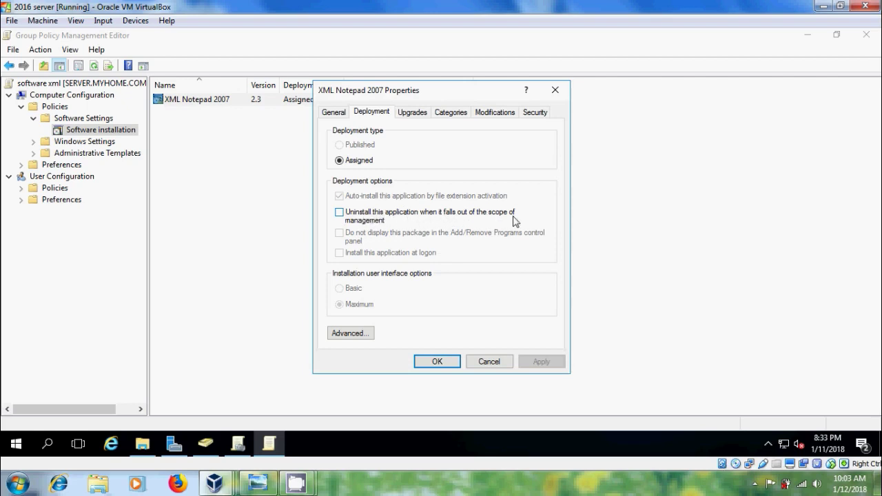
{"action": "left_click", "coordinate": [340, 214]}
{"action": "left_click", "coordinate": [541, 363]}
{"action": "left_click", "coordinate": [438, 362]}
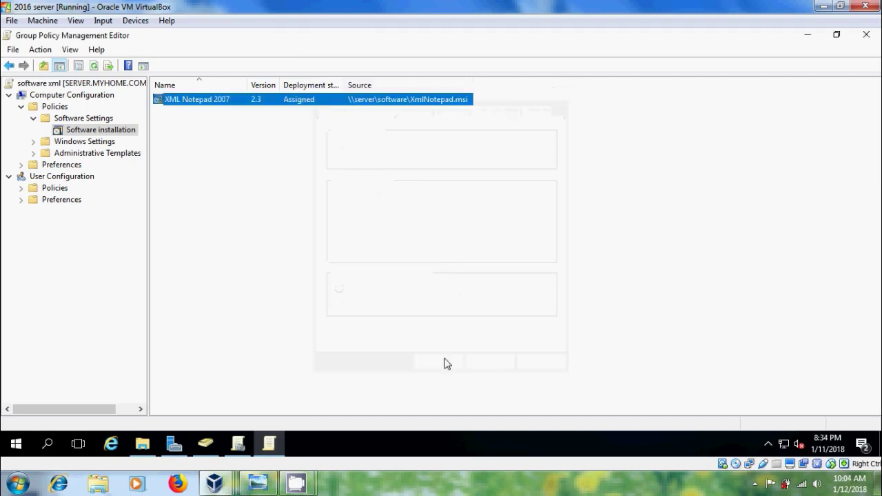
- Close the policy editor, refresh Group Policy Management, and view the software xml GPO's Scope
{"action": "left_click", "coordinate": [870, 37]}
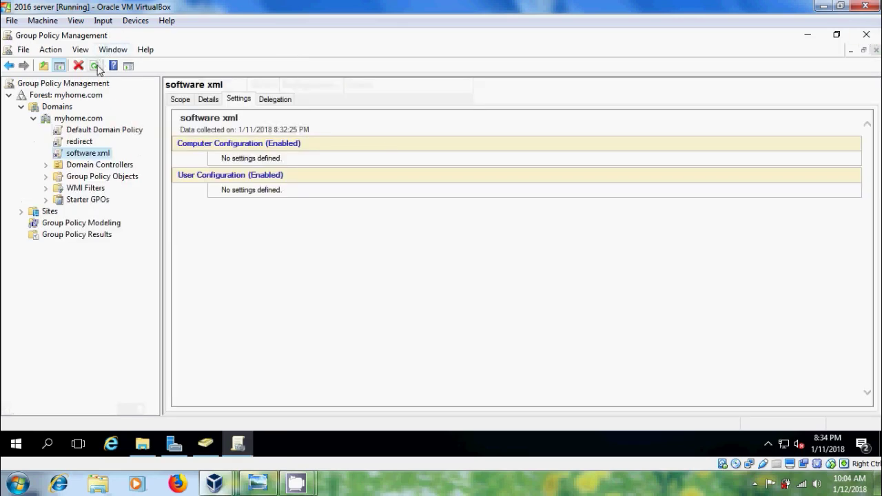
{"action": "left_click", "coordinate": [96, 66]}
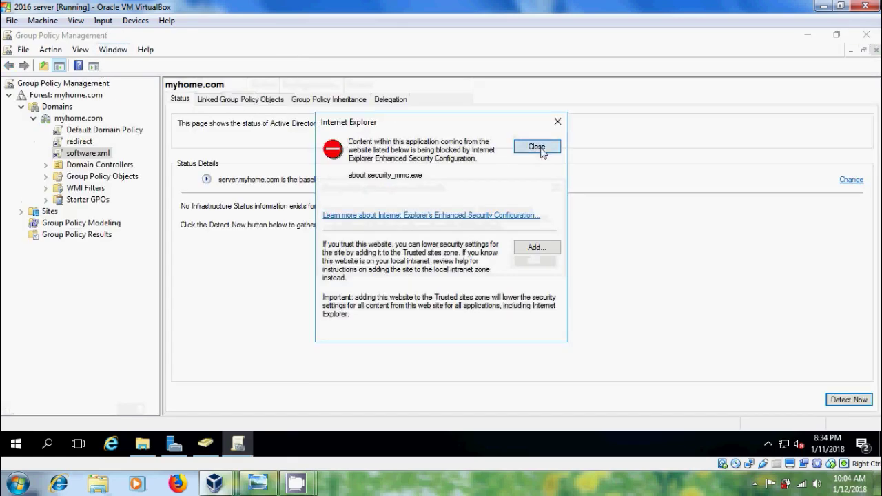
{"action": "left_click", "coordinate": [542, 151]}
{"action": "left_click", "coordinate": [541, 266]}
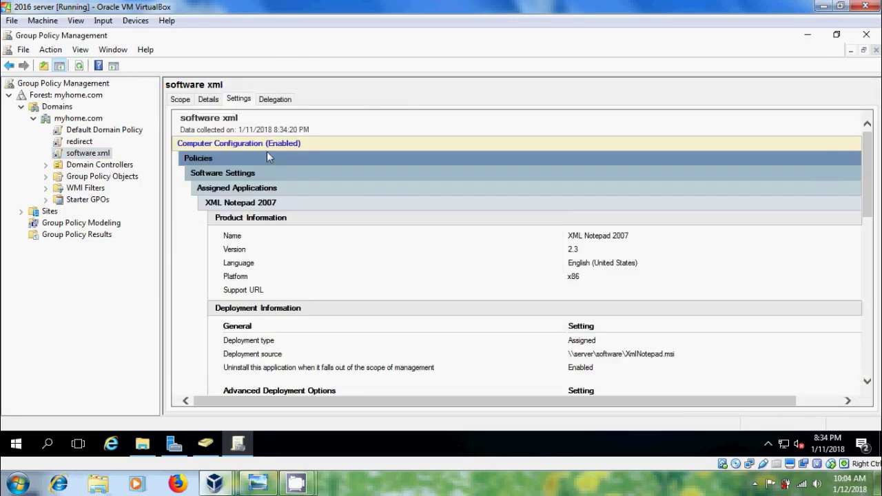
{"action": "left_click", "coordinate": [180, 99]}
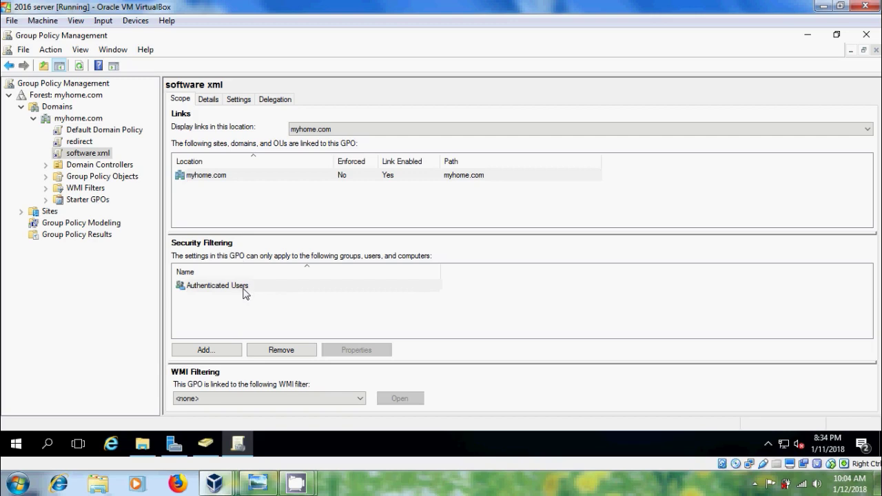
- Remove Authenticated Users from the software xml GPO's security filtering
{"action": "left_click", "coordinate": [224, 288]}
{"action": "left_click", "coordinate": [295, 352]}
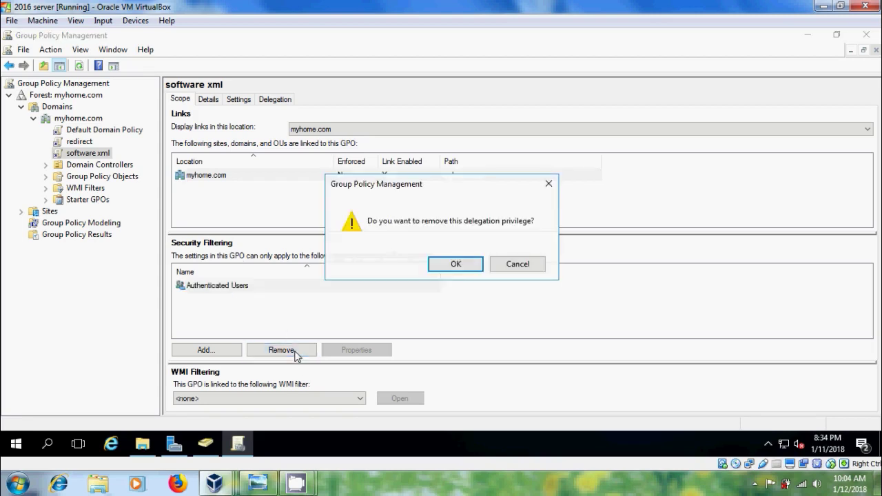
{"action": "left_click", "coordinate": [455, 267]}
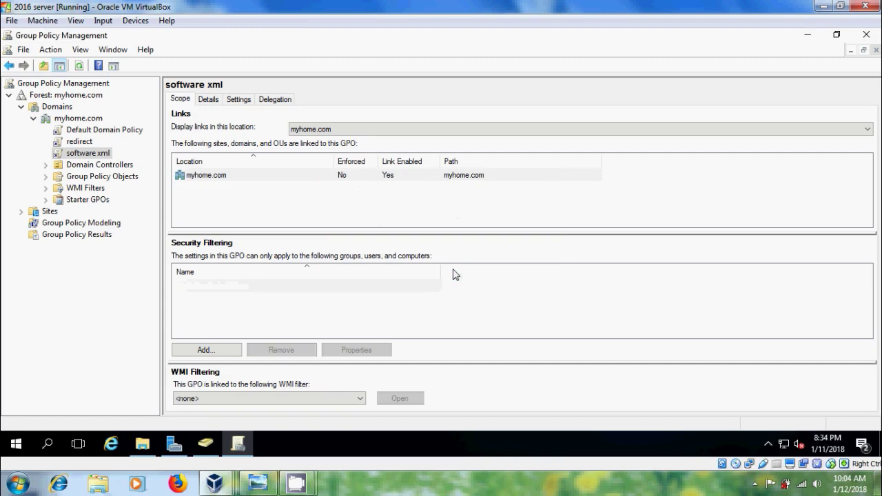
- Add the 'software xml' group to the security filtering, searching with Groups included
{"action": "left_click", "coordinate": [227, 352]}
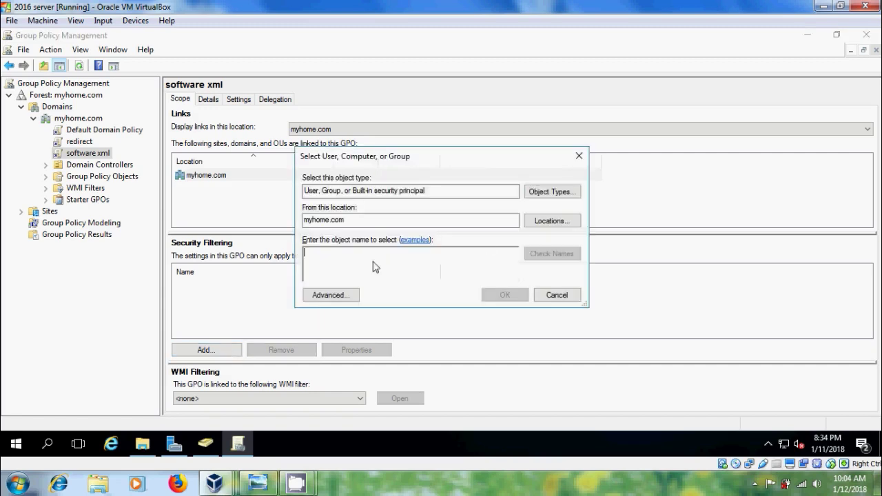
{"action": "left_click", "coordinate": [550, 193]}
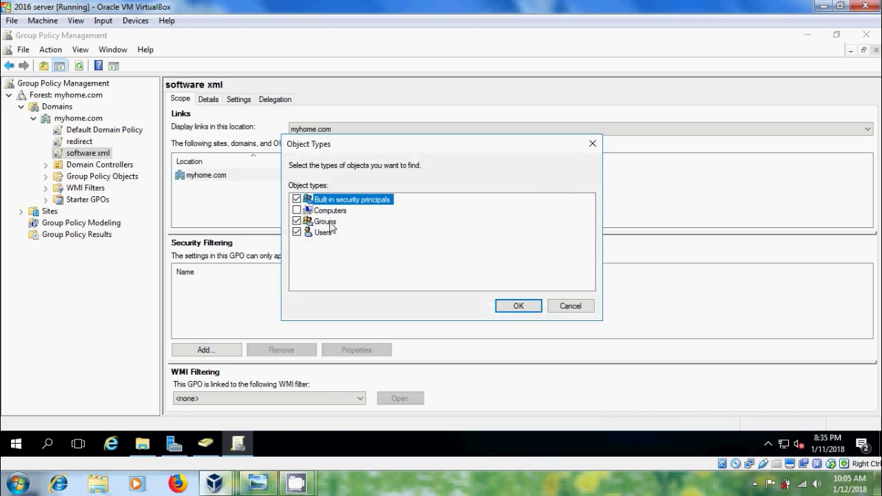
{"action": "left_click", "coordinate": [553, 308]}
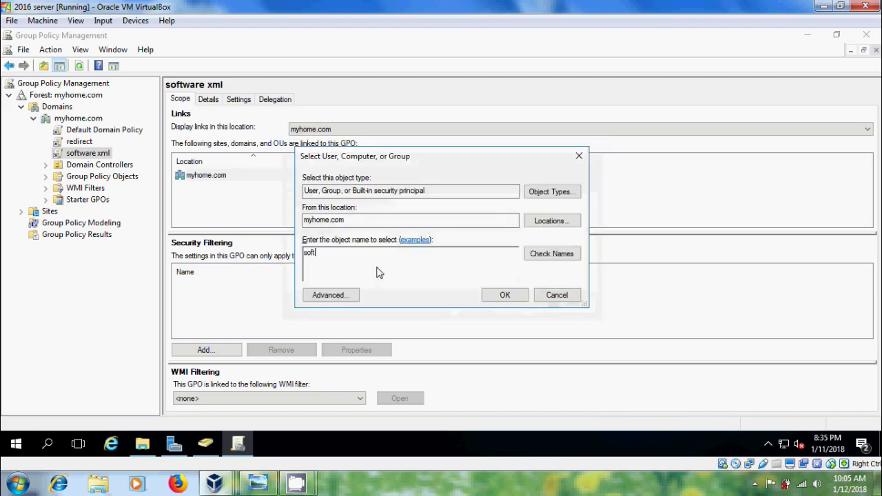
{"action": "type", "text": "software xml"}
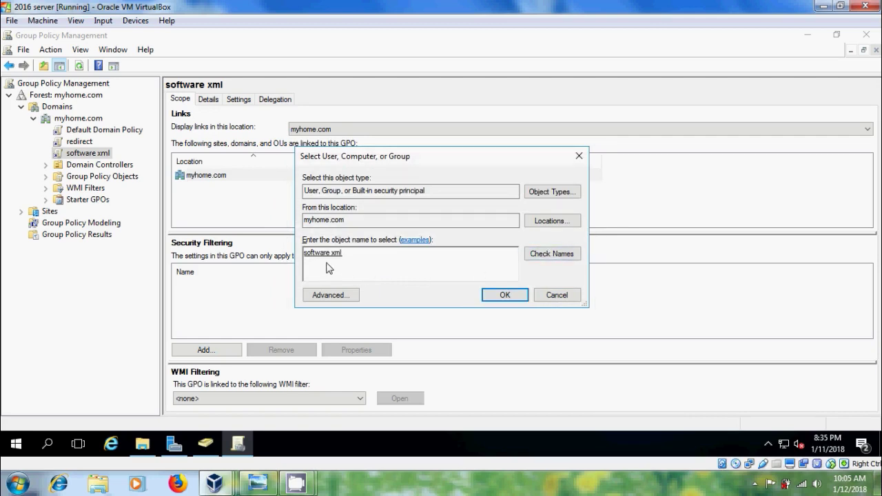
{"action": "left_click", "coordinate": [517, 298]}
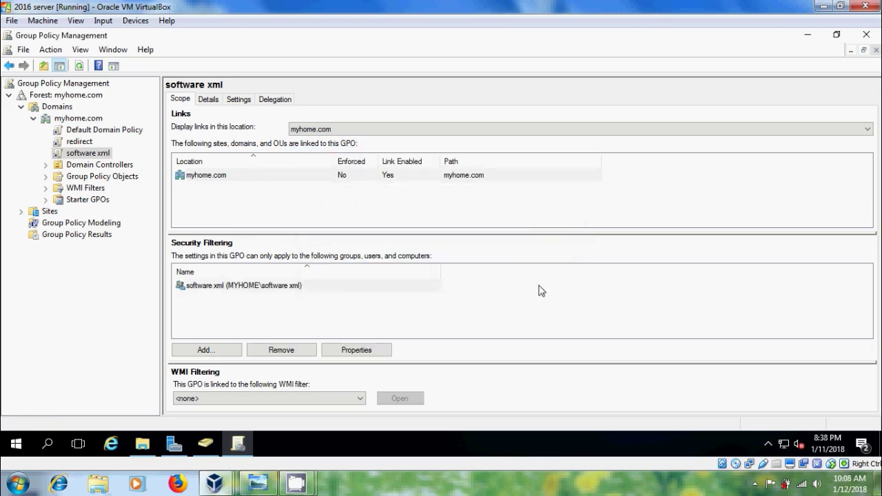
- On the Windows 7 client VM, start cmd as administrator
{"action": "mouse_move", "coordinate": [201, 489]}
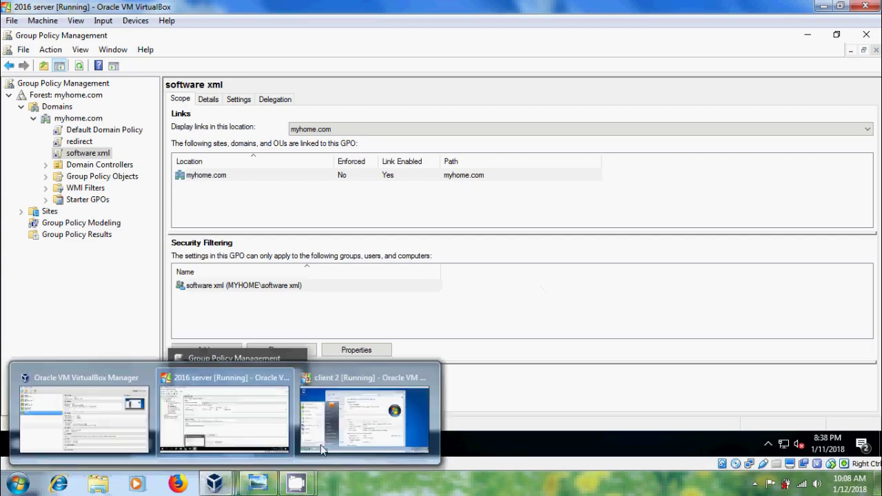
{"action": "left_click", "coordinate": [323, 447]}
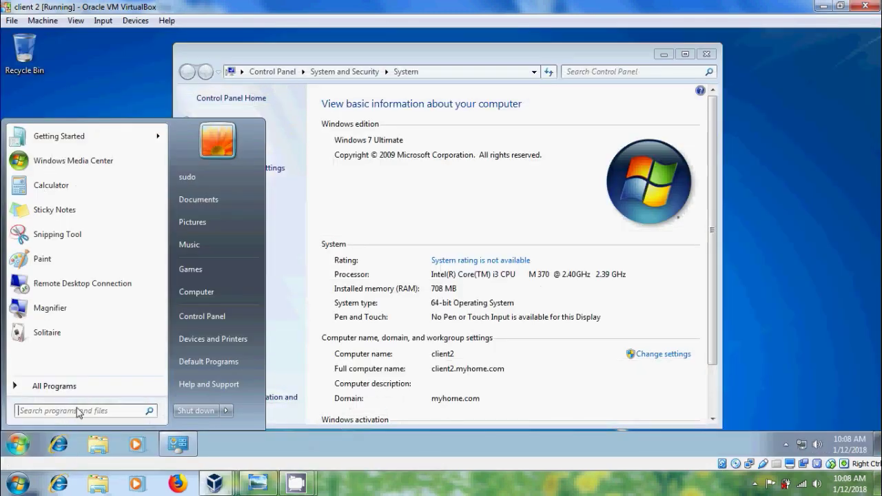
{"action": "type", "text": "cmd"}
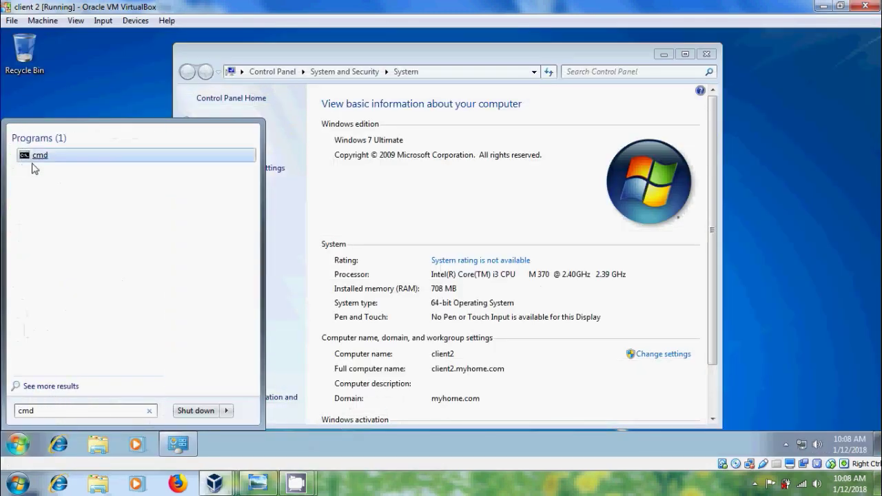
{"action": "right_click", "coordinate": [50, 160]}
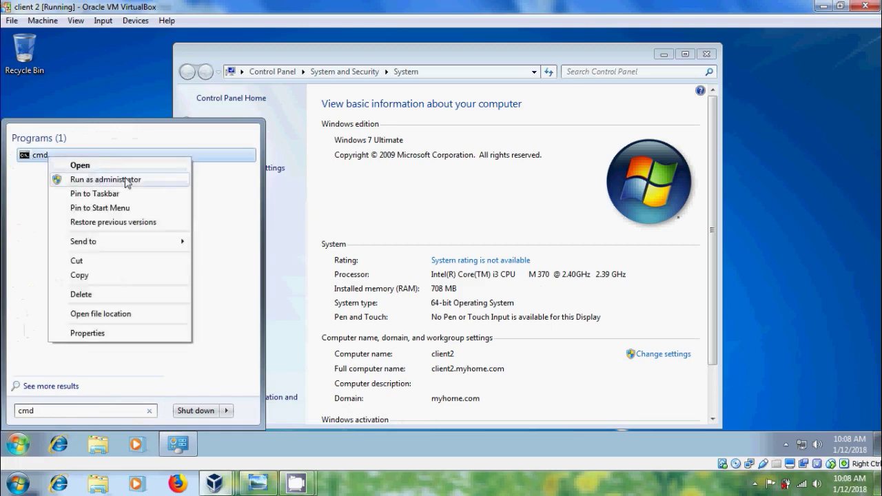
{"action": "left_click", "coordinate": [130, 180]}
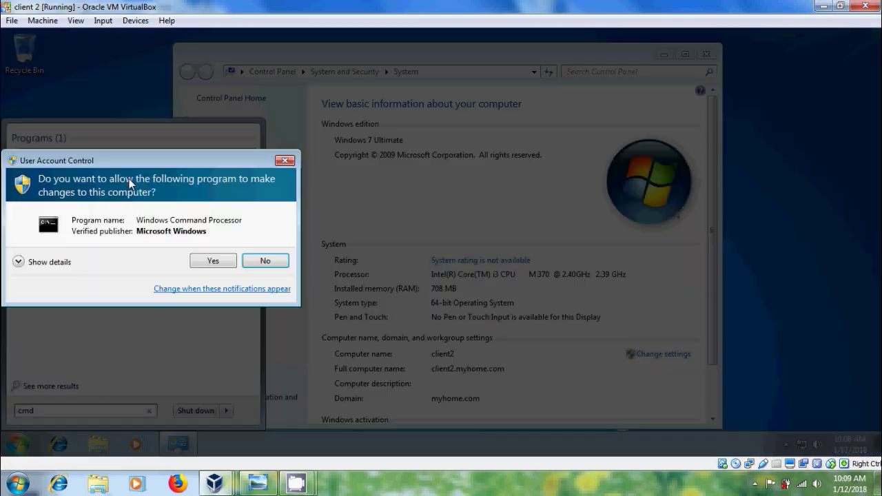
{"action": "left_click", "coordinate": [196, 262]}
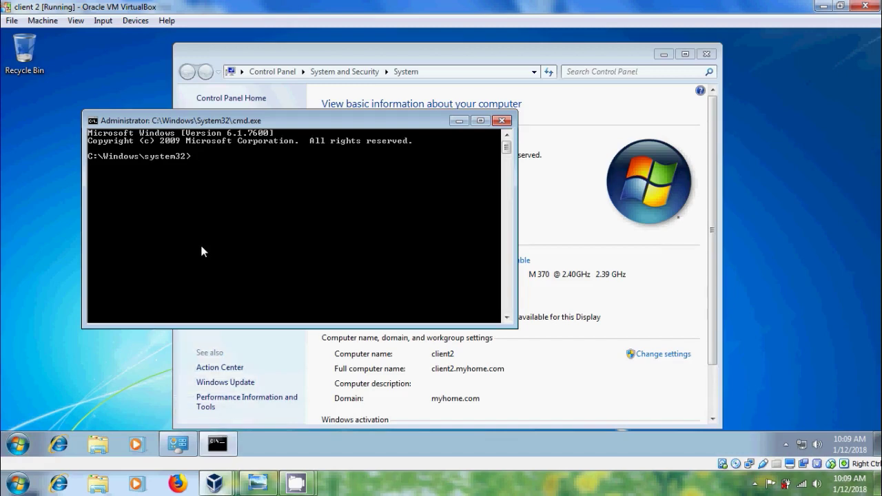
- Run 'gpupdate /force' and accept the restart prompt
{"action": "type", "text": "gpupdate /force"}
{"action": "key", "text": "Return"}
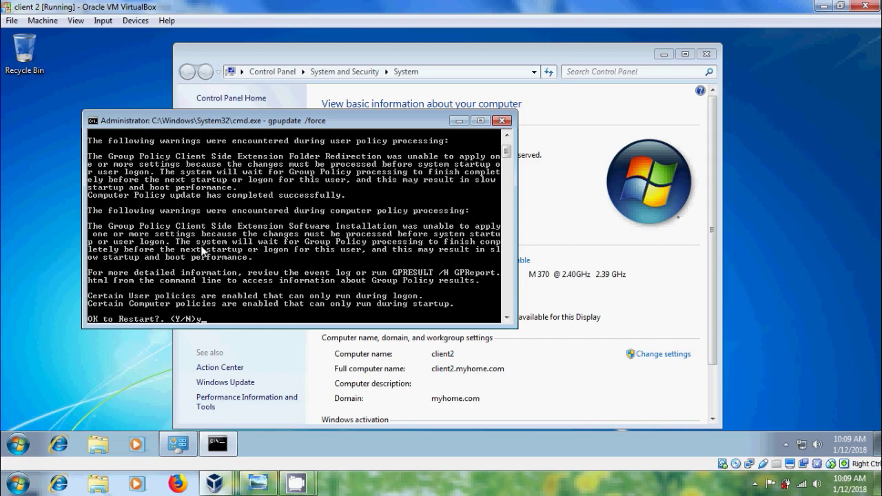
{"action": "key", "text": "Return"}
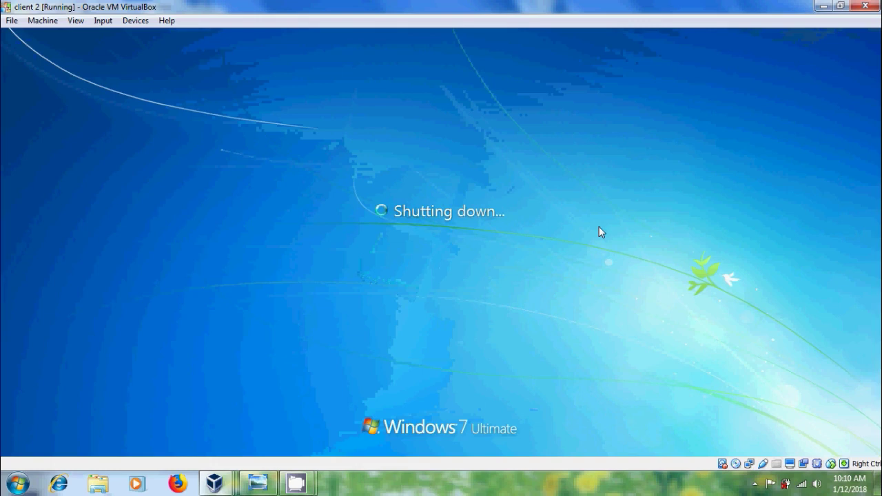
- Send Ctrl-Alt-Del from the VM's Input menu and sign in with the account password
{"action": "left_click", "coordinate": [103, 20]}
{"action": "mouse_move", "coordinate": [165, 38]}
{"action": "left_click", "coordinate": [240, 58]}
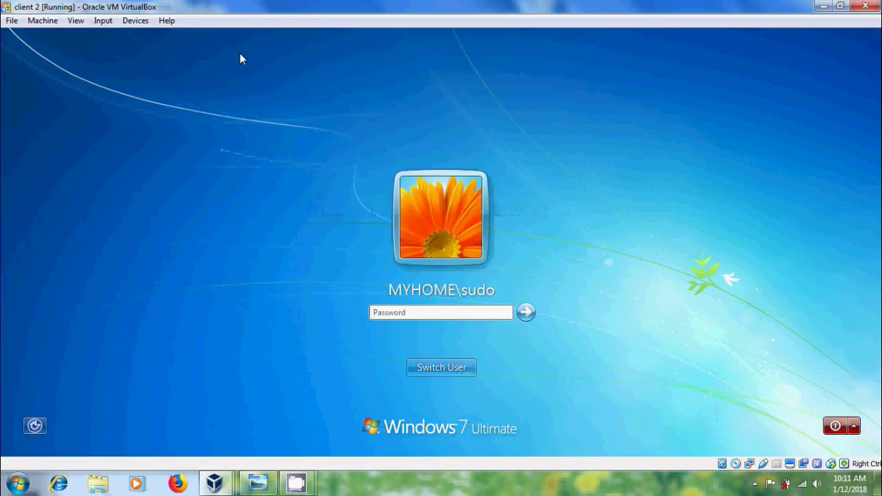
{"action": "type", "text": "pw"}
{"action": "key", "text": "Return"}
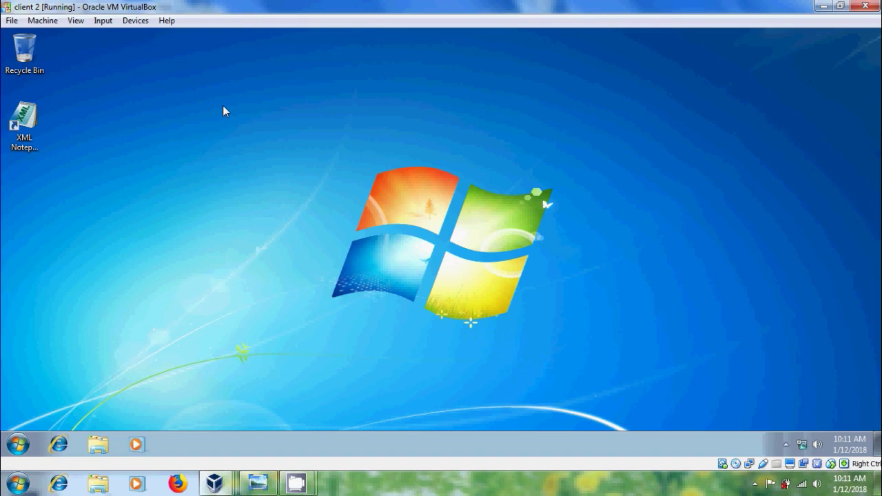
- Launch XML Notepad 2007 from its desktop shortcut, then close it
{"action": "left_click", "coordinate": [24, 129]}
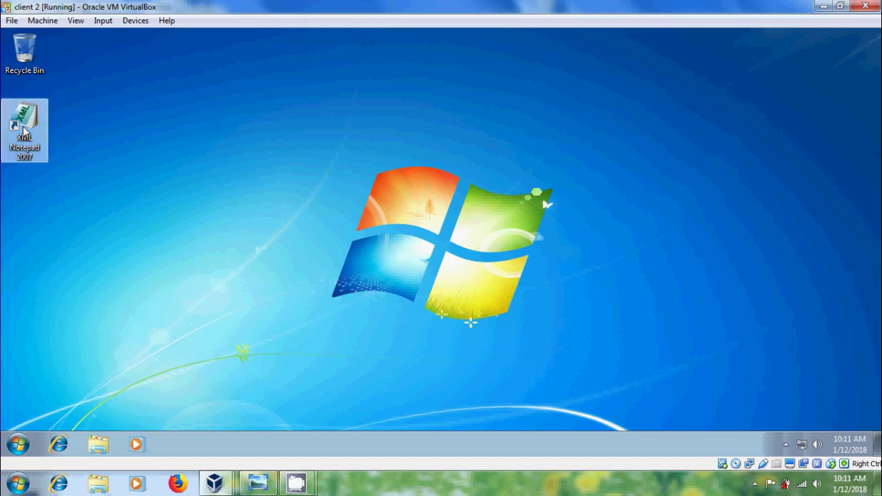
{"action": "right_click", "coordinate": [24, 130]}
{"action": "left_click", "coordinate": [69, 137]}
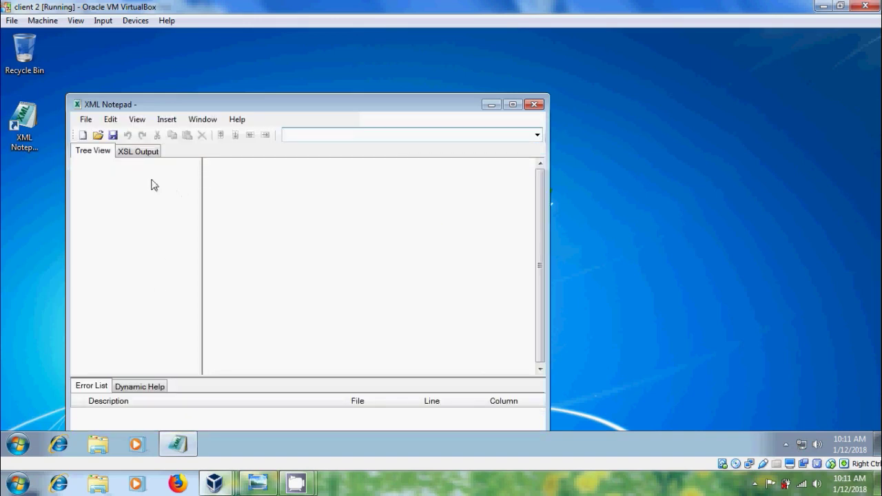
{"action": "left_click", "coordinate": [539, 104]}
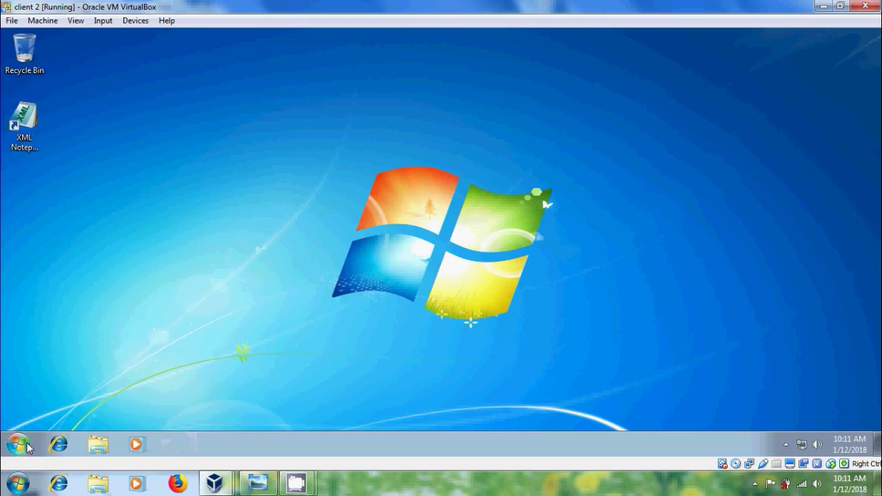
- Confirm XML Notepad 2007 appears under Control Panel's Uninstall a program list, then close it
{"action": "left_click", "coordinate": [18, 445]}
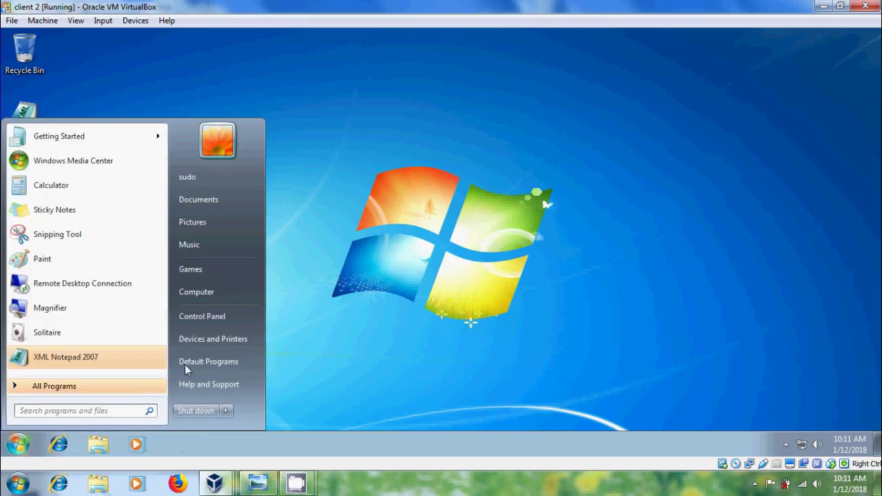
{"action": "left_click", "coordinate": [222, 322]}
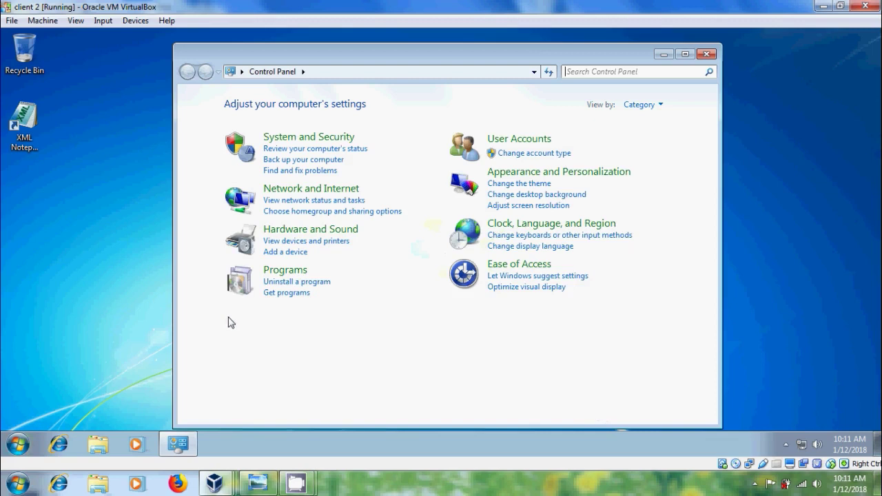
{"action": "left_click", "coordinate": [315, 283]}
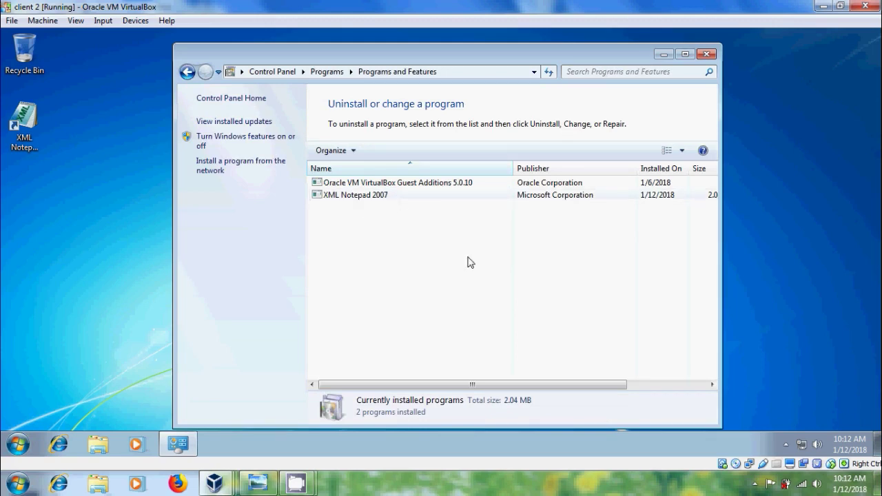
{"action": "left_click", "coordinate": [706, 55]}
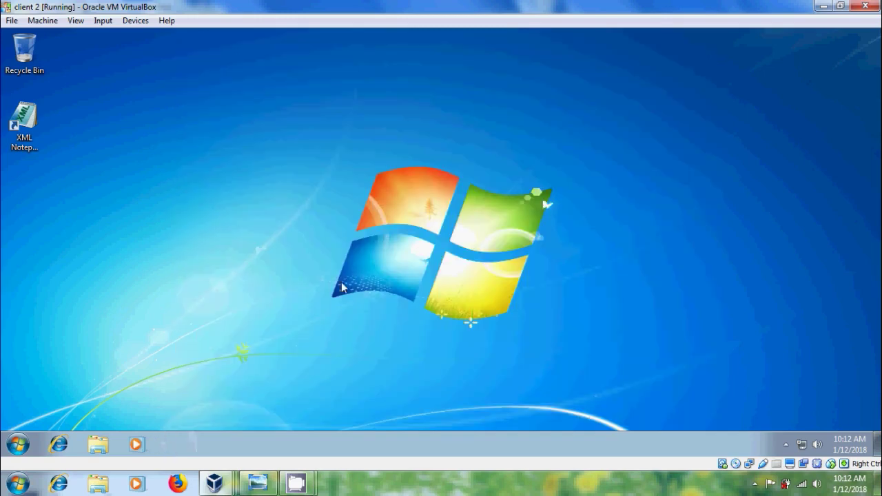
- Show the 'Apps or Softwares Deployment' image in Photo Viewer, then minimize it
{"action": "left_click", "coordinate": [257, 483]}
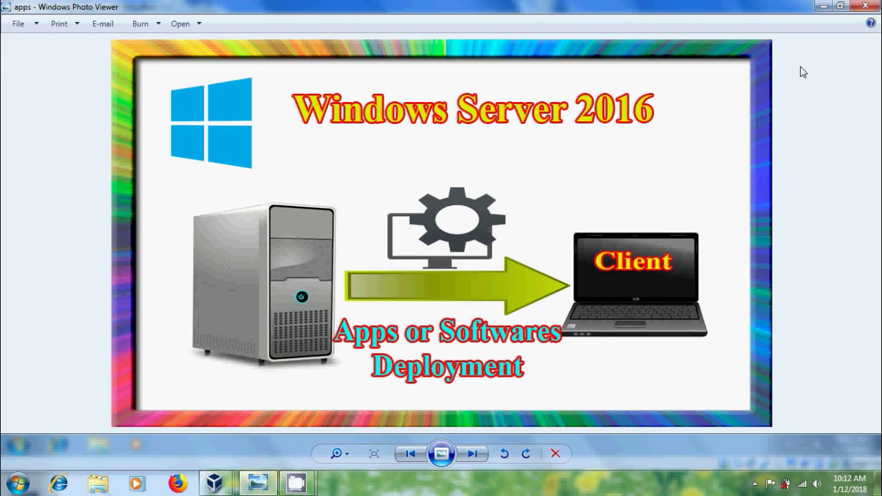
{"action": "left_click", "coordinate": [824, 7]}
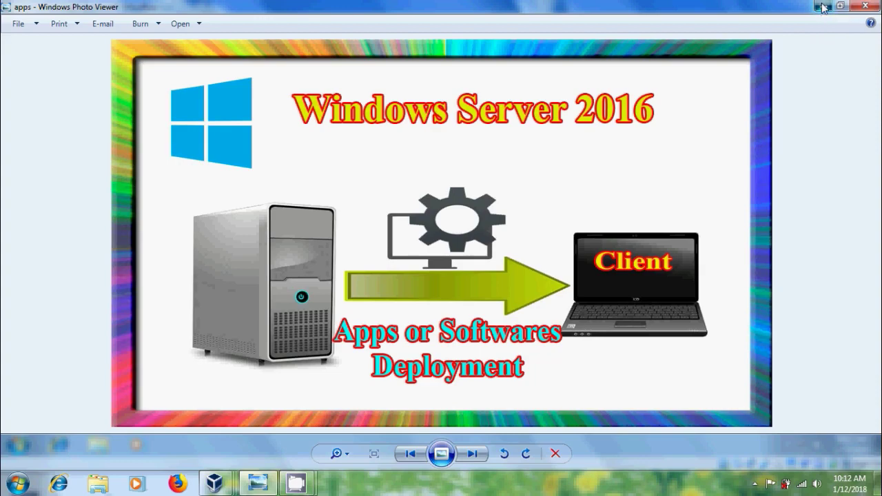